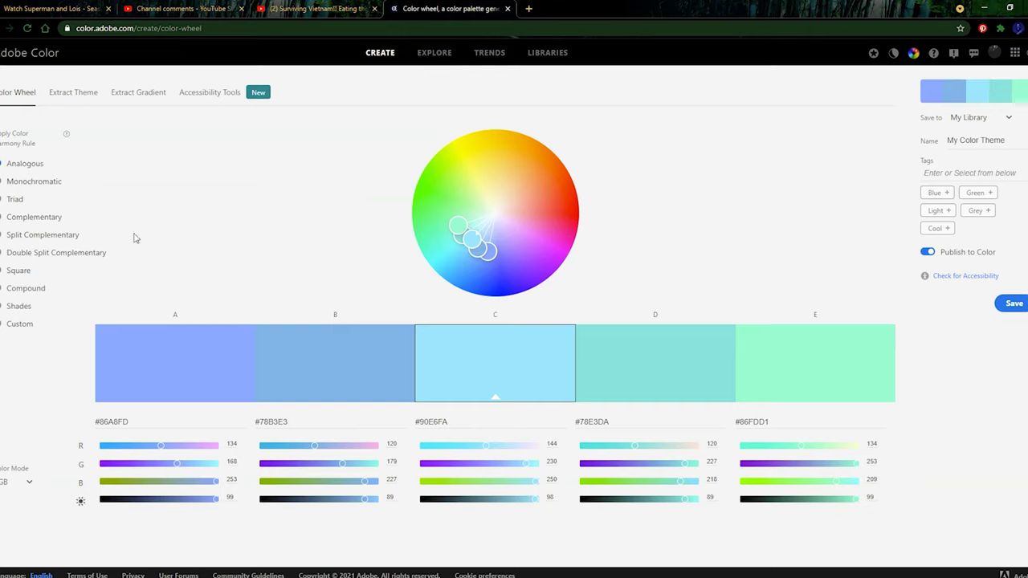
- Apply the Complementary harmony rule and move the base color around the cyan area of the wheel to compare complementary palettes
{"action": "left_click_drag", "start_coordinate": [58, 177], "coordinate": [193, 169]}
{"action": "left_click", "coordinate": [51, 203]}
{"action": "left_click", "coordinate": [3, 224]}
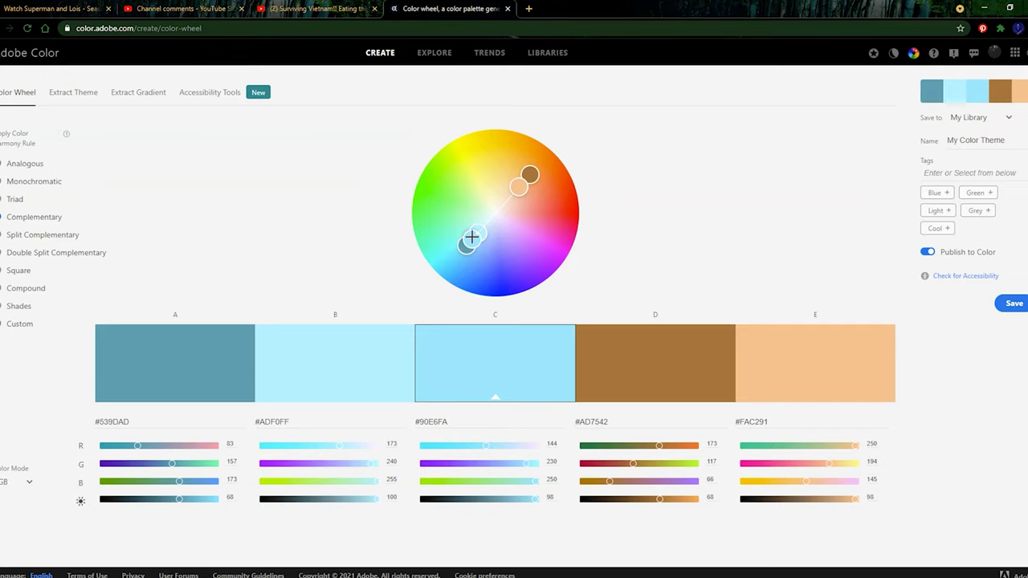
{"action": "left_click_drag", "start_coordinate": [474, 238], "coordinate": [442, 258]}
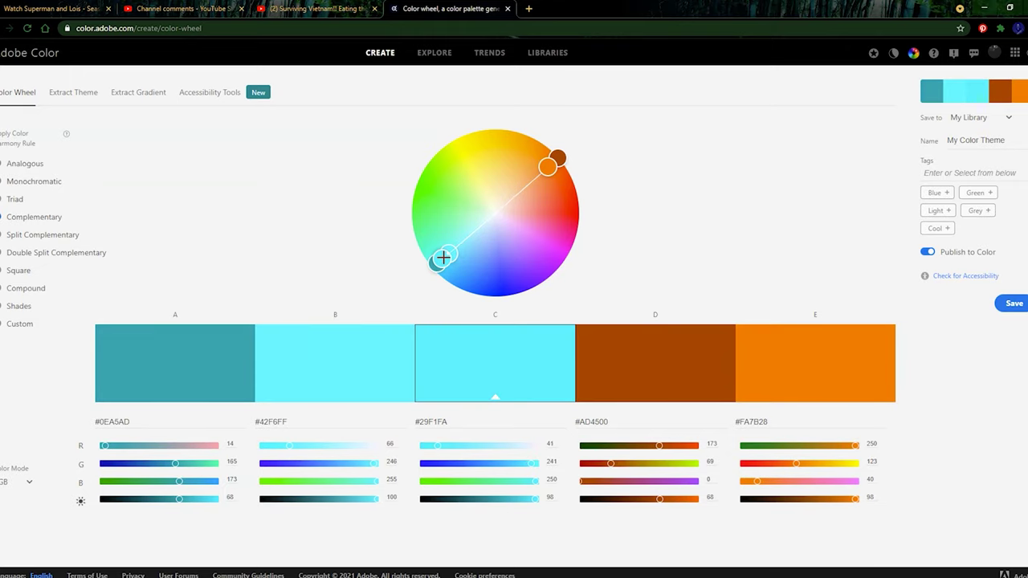
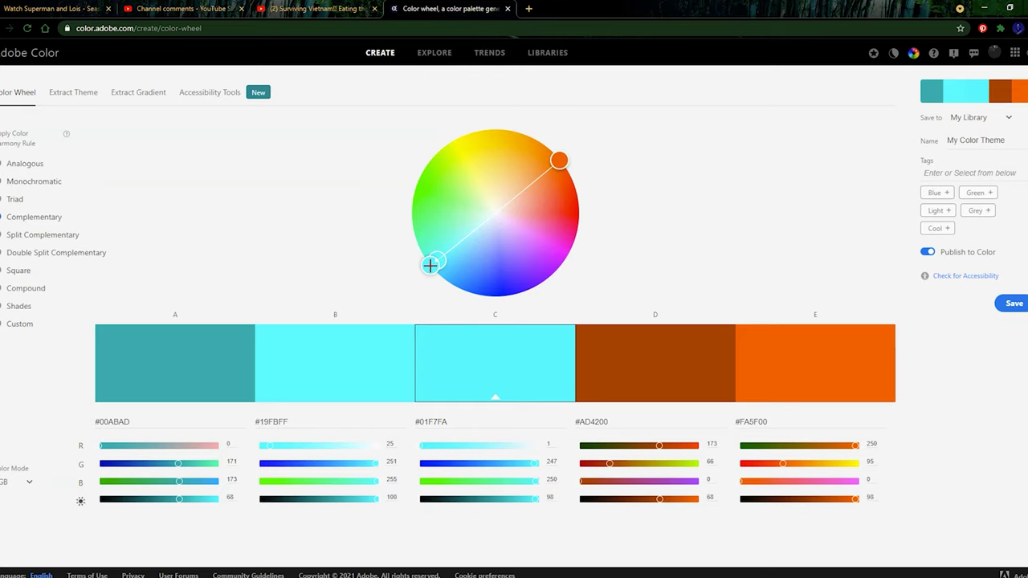
{"action": "left_click_drag", "start_coordinate": [431, 266], "coordinate": [466, 239]}
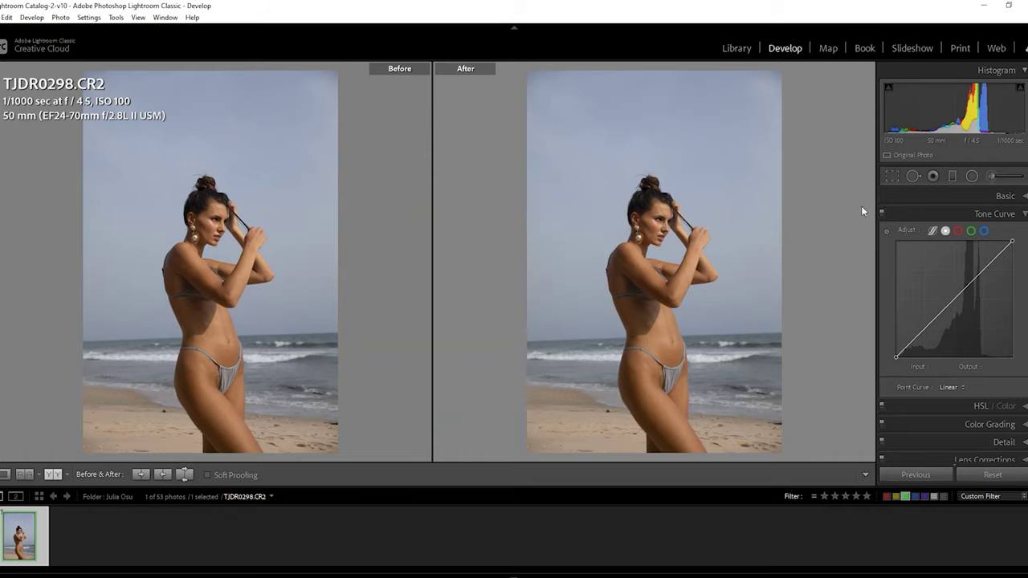
- Switch to Lightroom Classic, adjust the photo's crop position slightly, and return to the side-by-side Before/After comparison
{"action": "left_click", "coordinate": [891, 176]}
{"action": "left_click_drag", "start_coordinate": [726, 146], "coordinate": [729, 157]}
{"action": "left_click", "coordinate": [857, 475]}
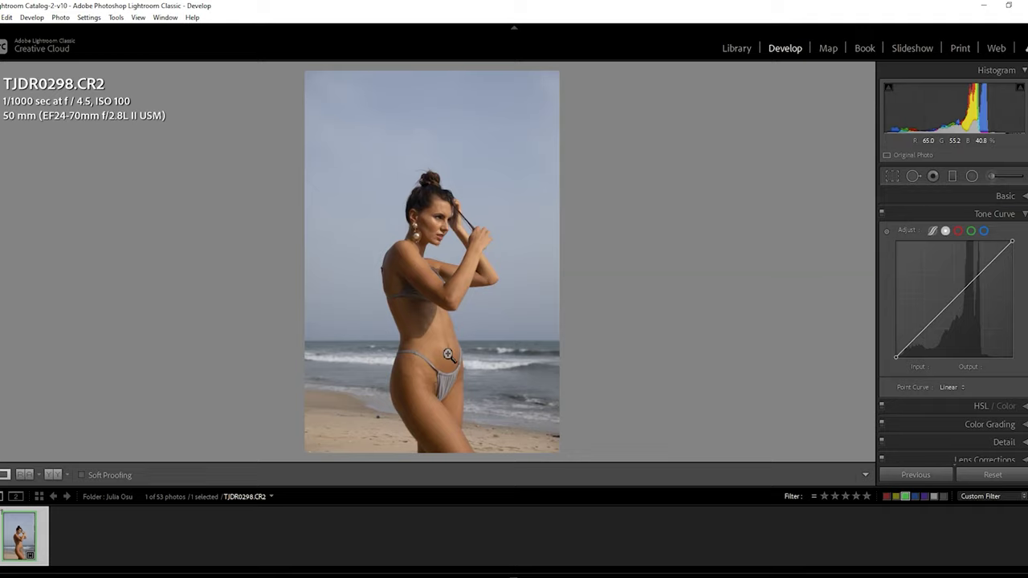
{"action": "key", "text": "y"}
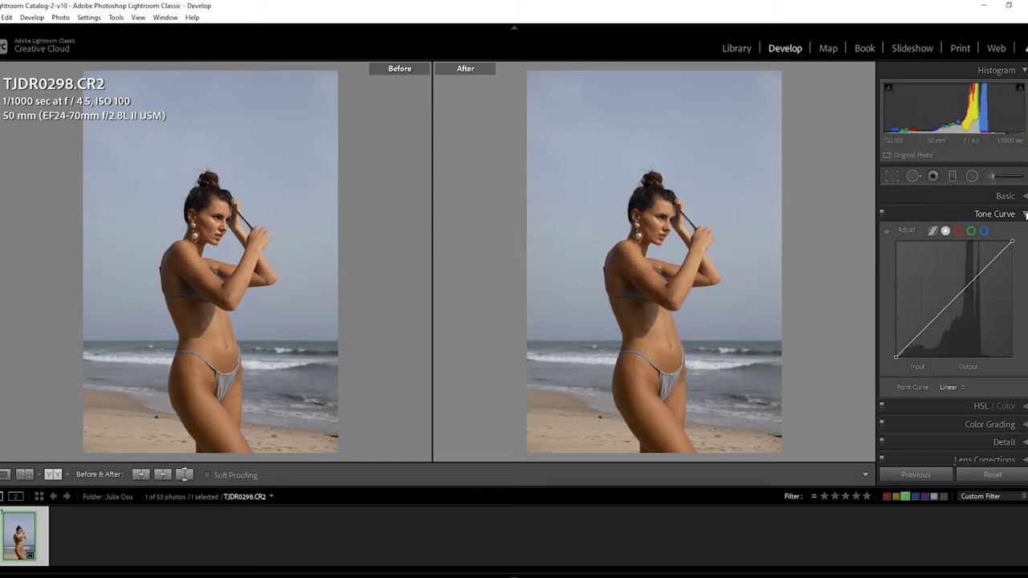
- Enable lens profile corrections for the photo using the Canon EF 24-70mm f/2.8L II profile
{"action": "left_click", "coordinate": [995, 213]}
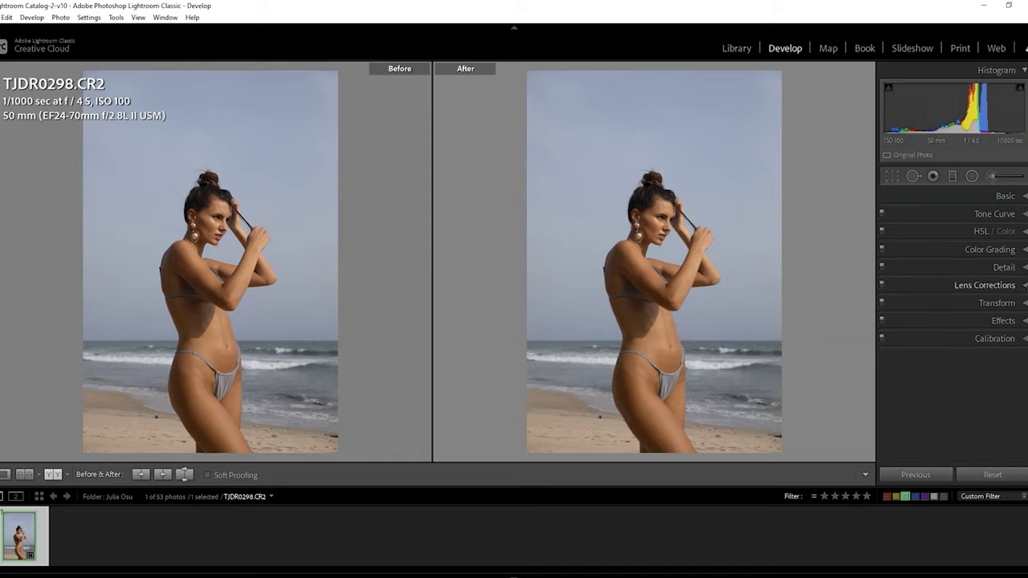
{"action": "left_click", "coordinate": [976, 286]}
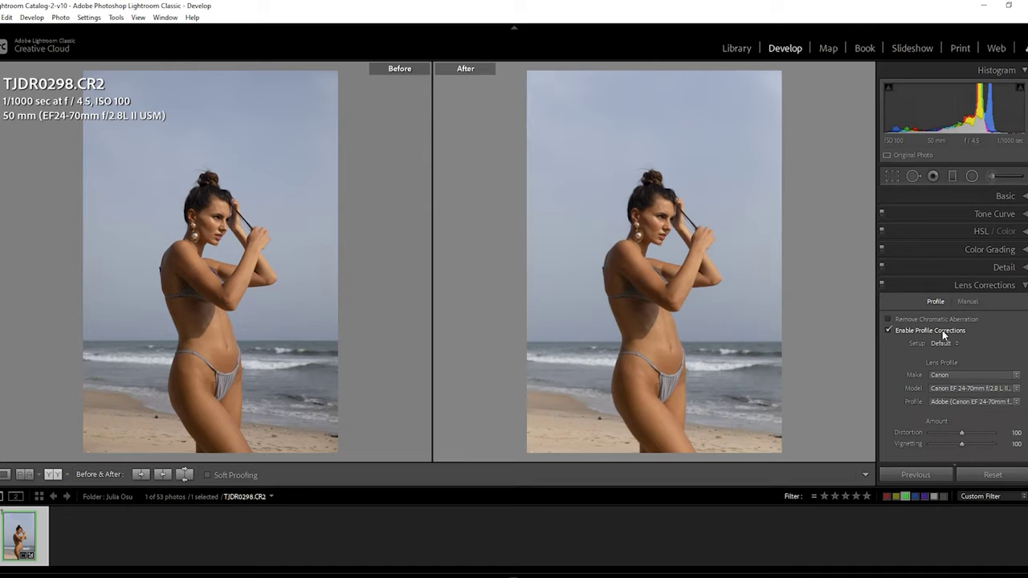
{"action": "left_click", "coordinate": [1022, 287]}
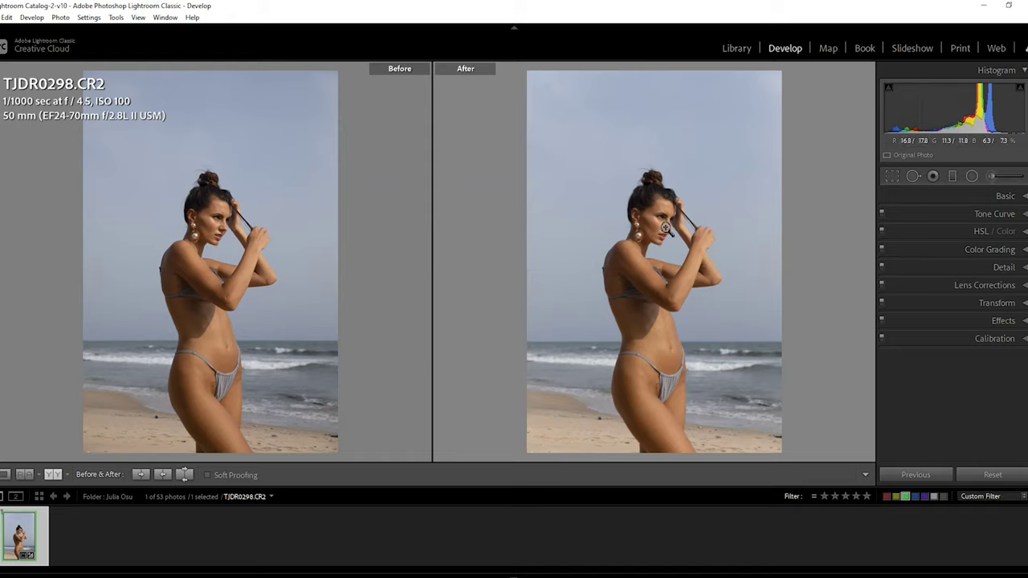
- Change the photo's color profile to Camera Standard from the Camera Matching profiles
{"action": "left_click", "coordinate": [976, 196]}
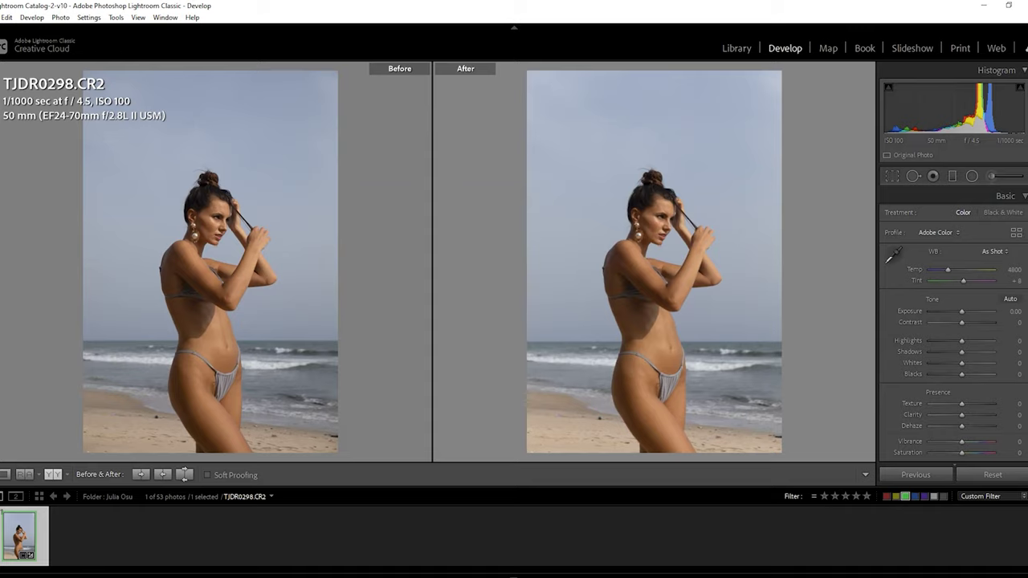
{"action": "scroll", "coordinate": [952, 325], "scroll_direction": "down", "scroll_amount": 1}
{"action": "scroll", "coordinate": [956, 241], "scroll_direction": "up", "scroll_amount": 1}
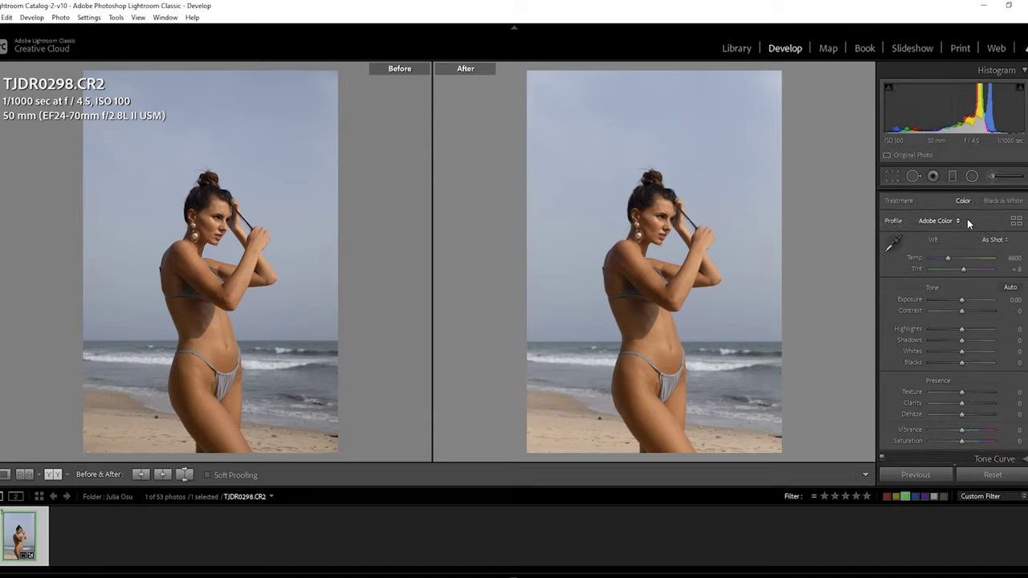
{"action": "left_click", "coordinate": [1017, 221]}
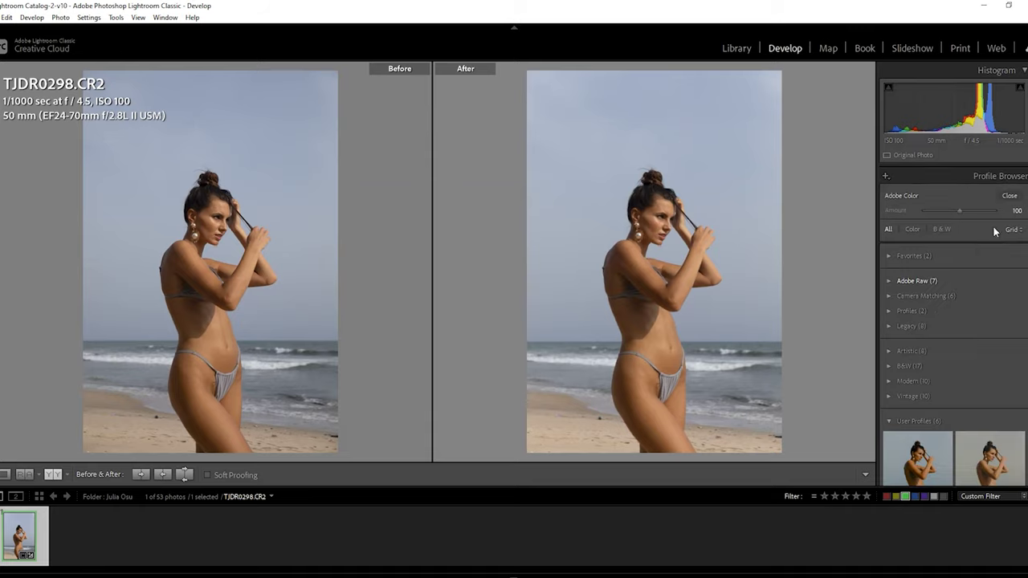
{"action": "left_click", "coordinate": [926, 296]}
{"action": "scroll", "coordinate": [936, 322], "scroll_direction": "down", "scroll_amount": 2}
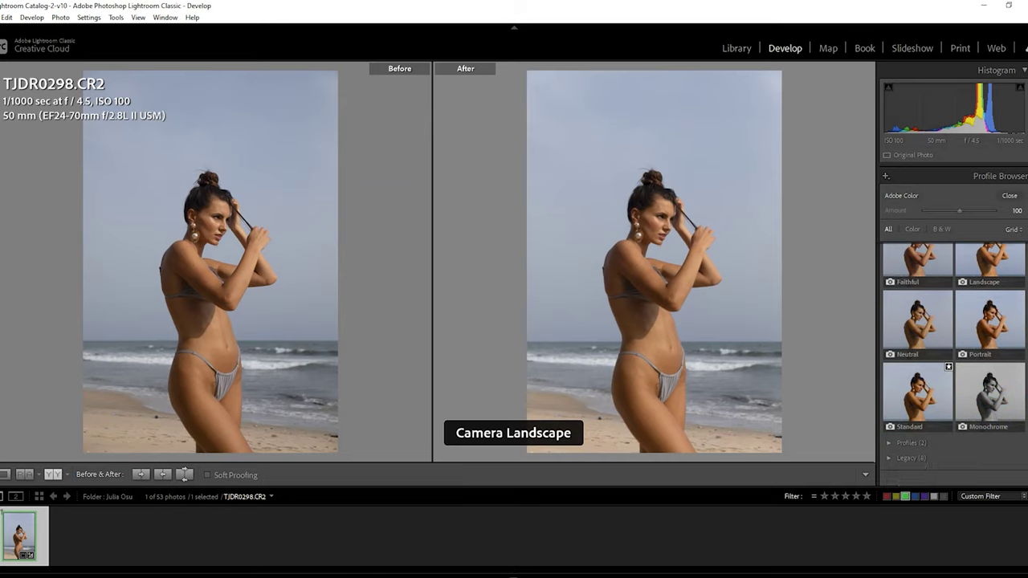
{"action": "left_click", "coordinate": [911, 354]}
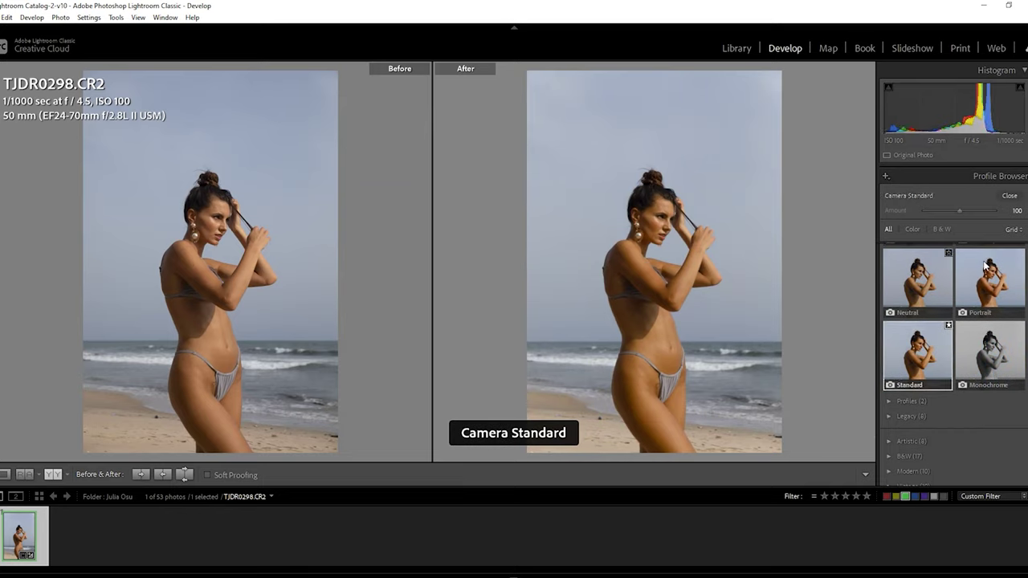
{"action": "left_click", "coordinate": [1007, 197]}
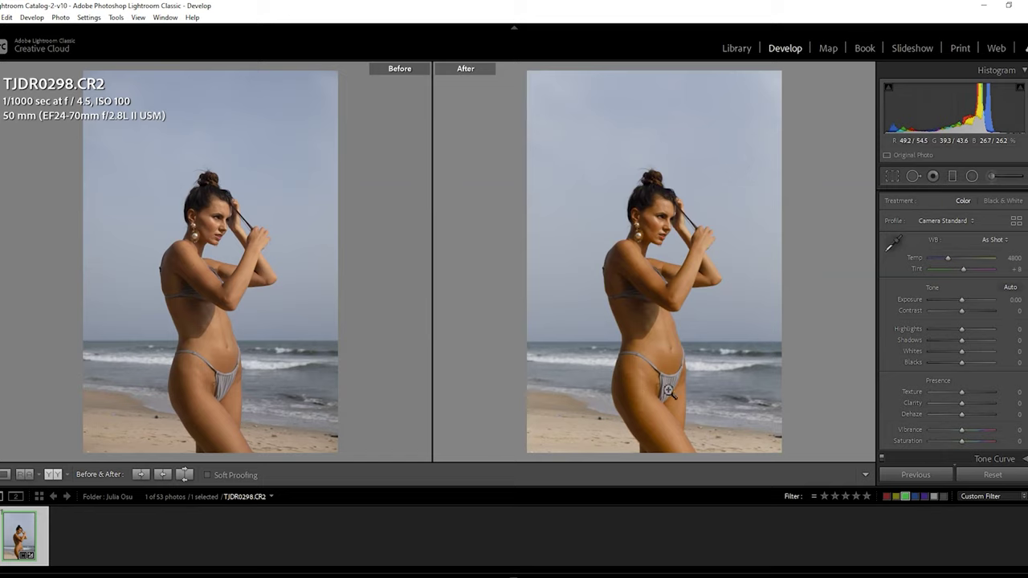
- Set the photo's Tint to +5 and Exposure to −0.30
{"action": "scroll", "coordinate": [1020, 267], "scroll_direction": "down", "scroll_amount": 1}
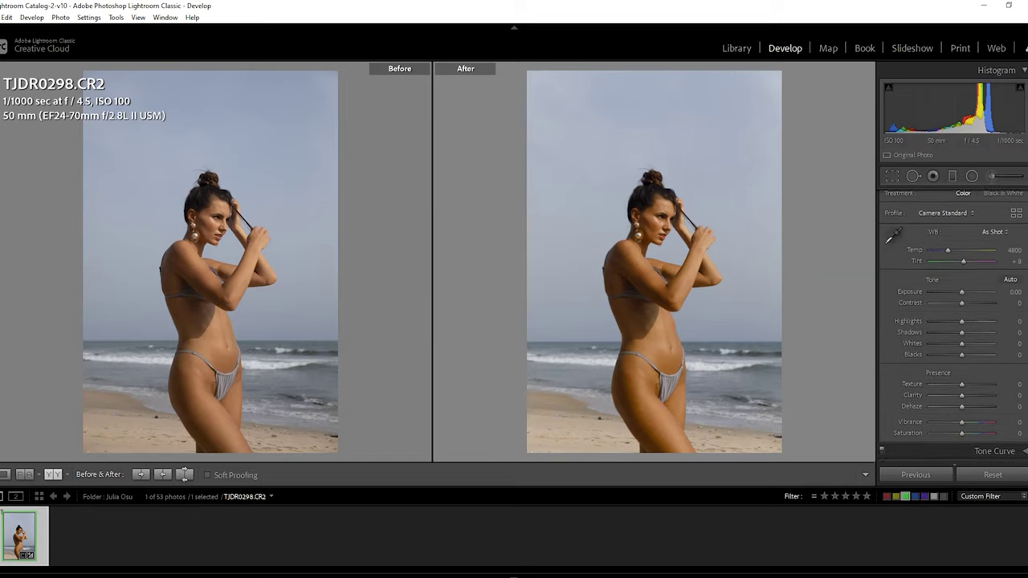
{"action": "left_click", "coordinate": [1015, 261]}
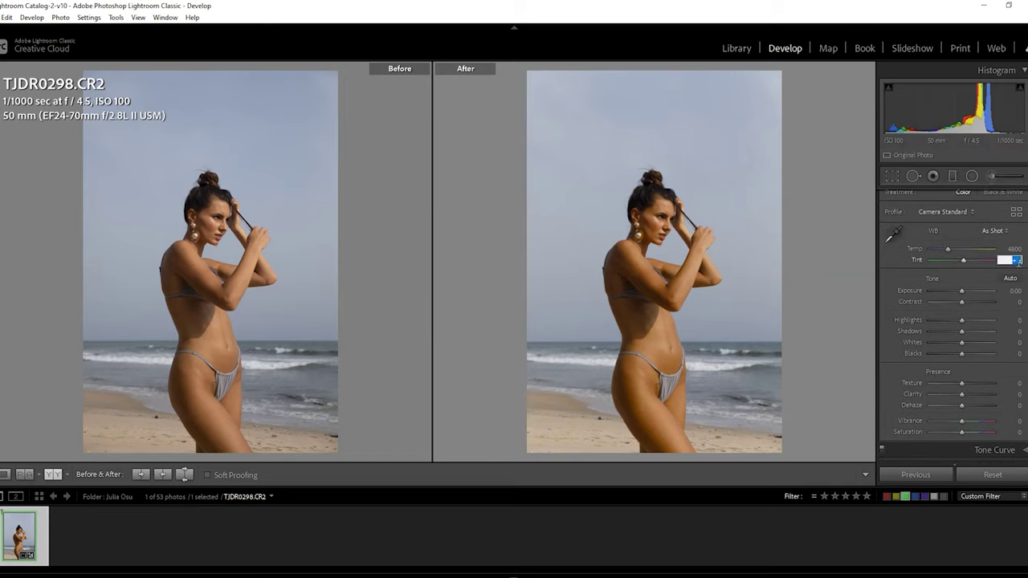
{"action": "type", "text": "5"}
{"action": "key", "text": "Return"}
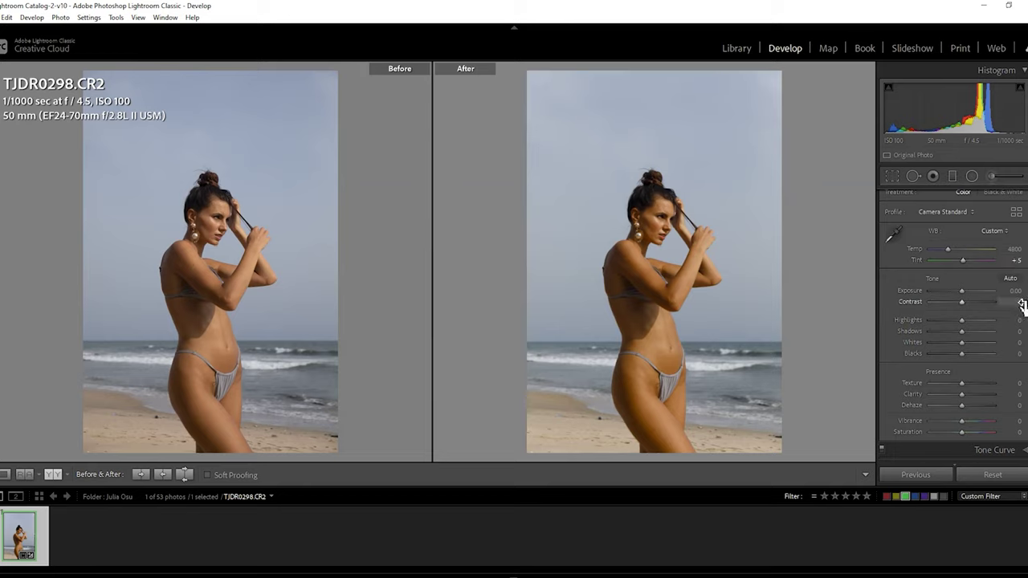
{"action": "left_click_drag", "start_coordinate": [955, 123], "coordinate": [944, 123]}
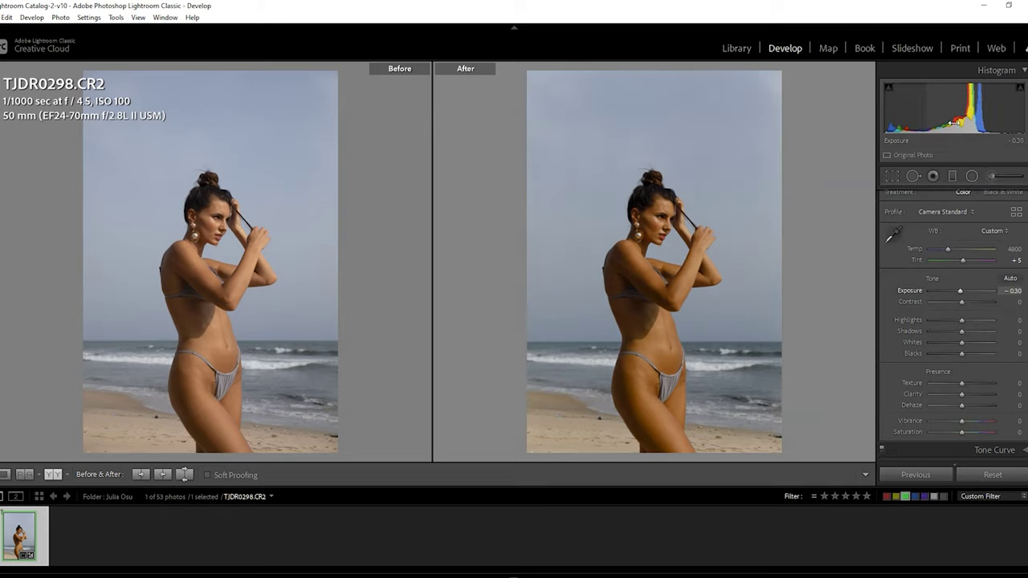
- Inspect the skin up close, then set Highlights to −49, Shadows to +26, Whites to −58 and Blacks to +9
{"action": "left_click", "coordinate": [644, 387]}
{"action": "left_click_drag", "start_coordinate": [658, 362], "coordinate": [718, 511]}
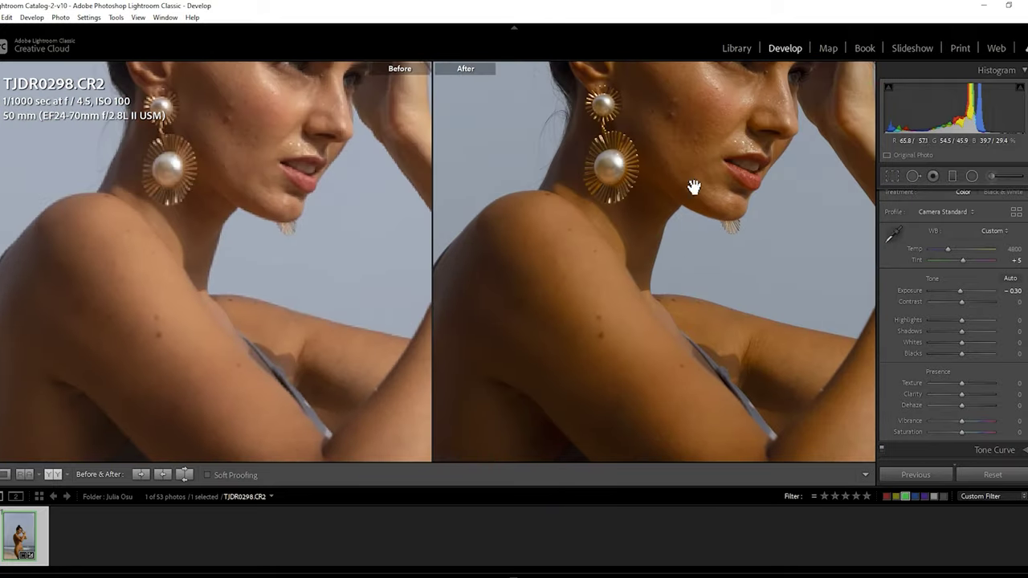
{"action": "left_click", "coordinate": [693, 188]}
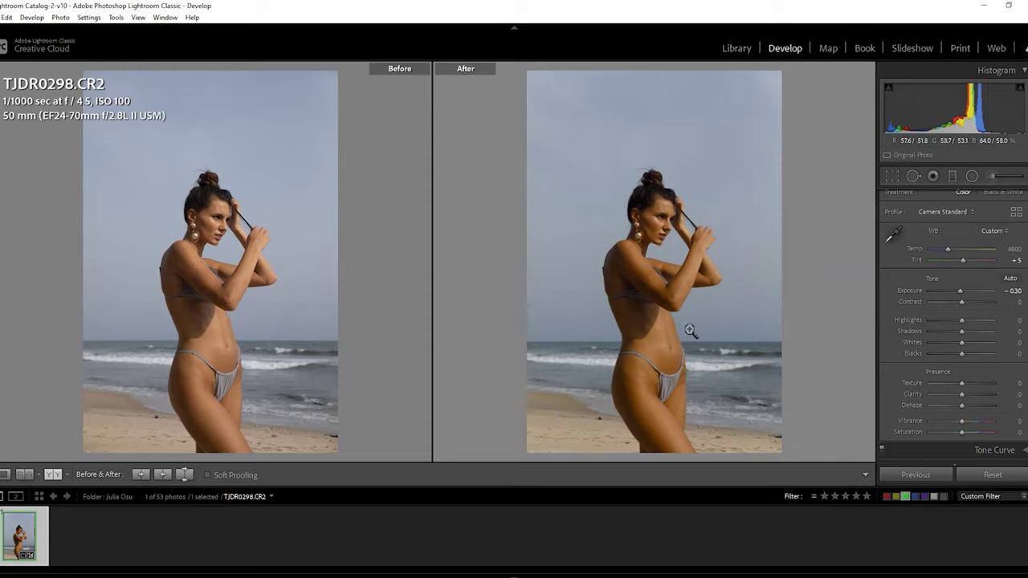
{"action": "left_click", "coordinate": [650, 269]}
{"action": "left_click_drag", "start_coordinate": [650, 269], "coordinate": [710, 346]}
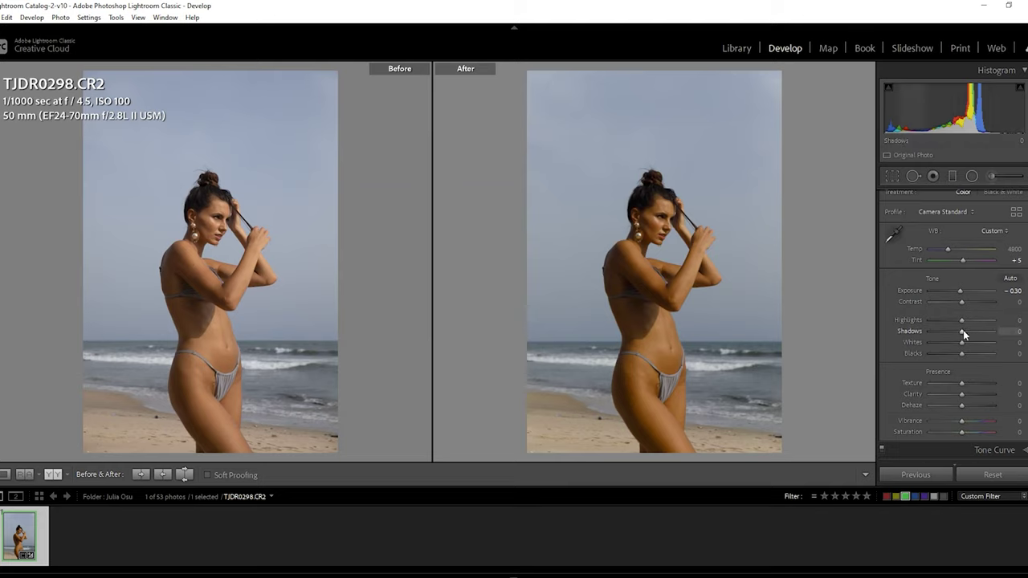
{"action": "left_click_drag", "start_coordinate": [965, 331], "coordinate": [973, 331]}
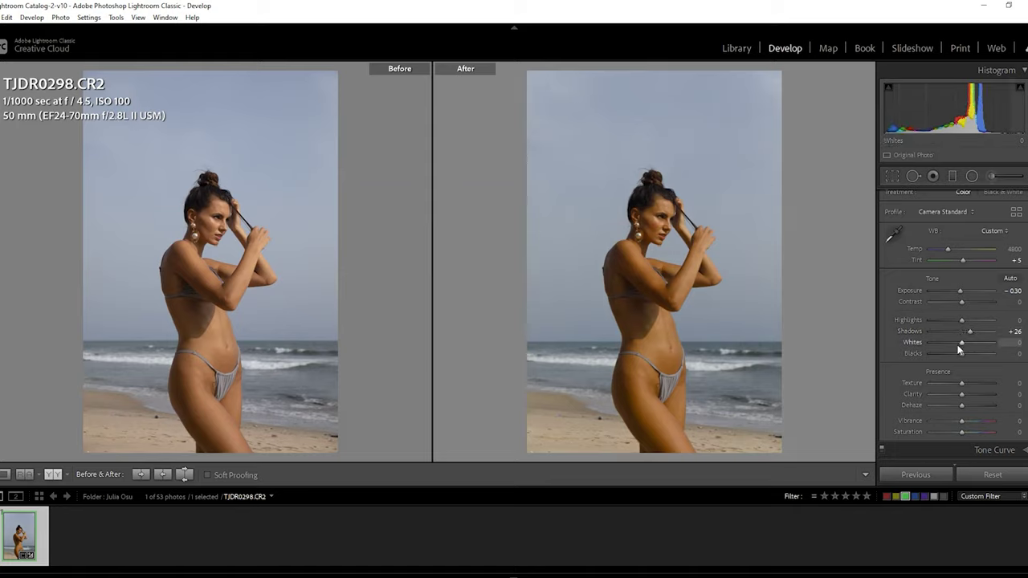
{"action": "mouse_move", "coordinate": [961, 345]}
{"action": "left_mouse_down"}
{"action": "mouse_move", "coordinate": [943, 343]}
{"action": "mouse_move", "coordinate": [944, 324]}
{"action": "mouse_move", "coordinate": [966, 355]}
{"action": "left_mouse_up"}
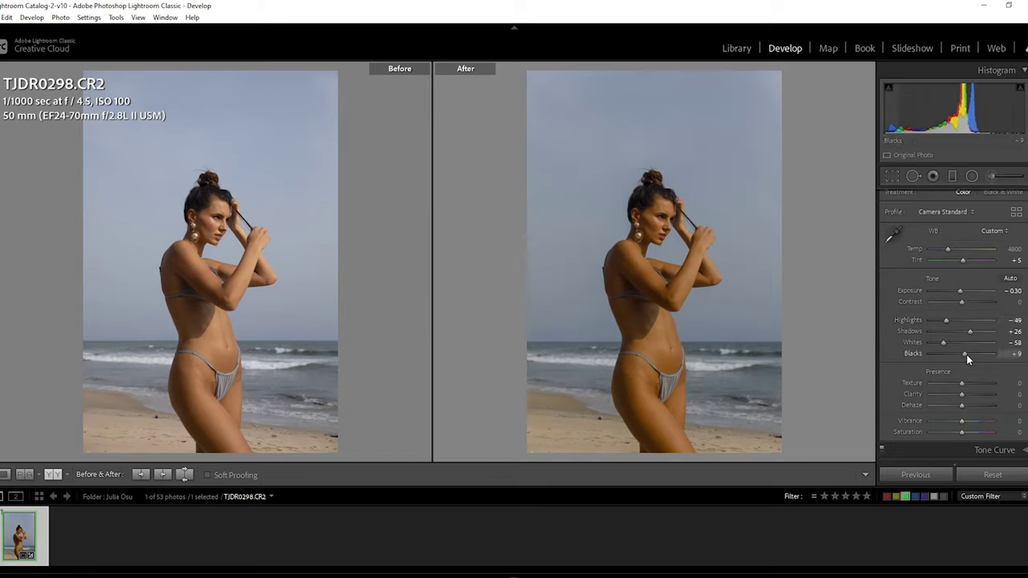
{"action": "mouse_move", "coordinate": [1016, 293]}
{"action": "left_mouse_down"}
{"action": "mouse_move", "coordinate": [1008, 295]}
{"action": "mouse_move", "coordinate": [1017, 296]}
{"action": "left_mouse_up"}
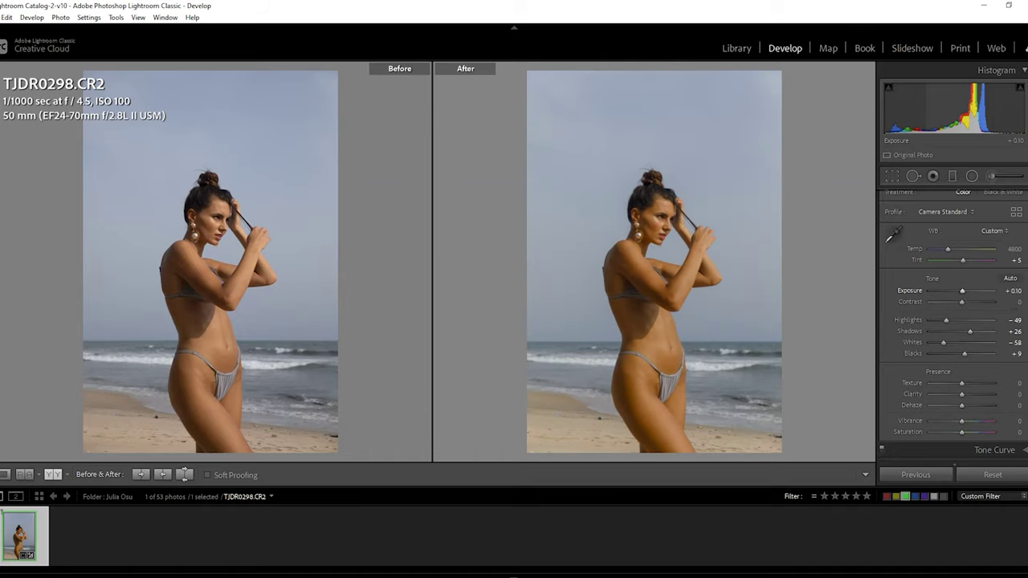
{"action": "key", "text": "ctrl+z"}
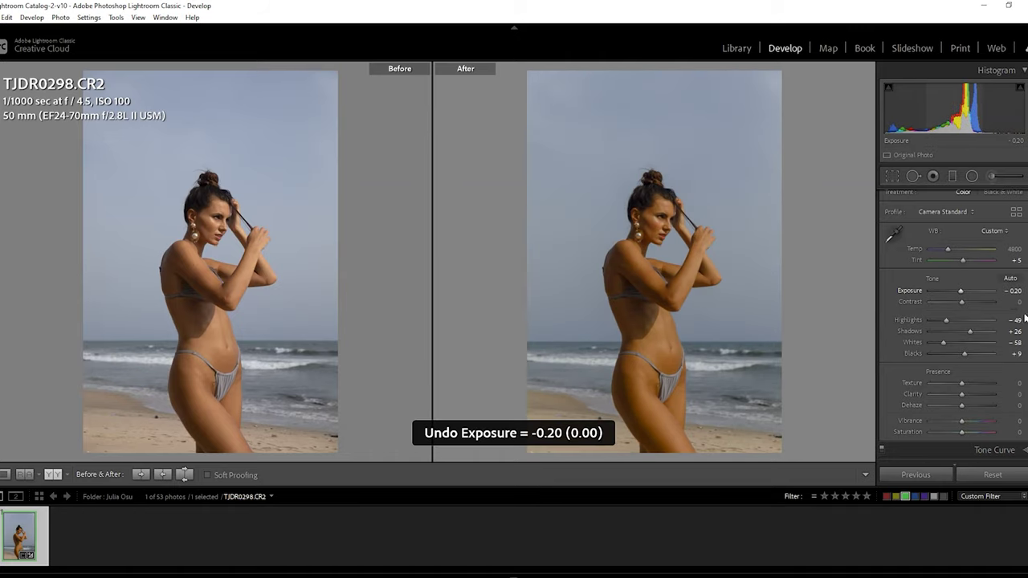
{"action": "key", "text": "ctrl+z"}
- Set the photo's Saturation to −19 and reduce its Vibrance slightly
{"action": "scroll", "coordinate": [964, 370], "scroll_direction": "down", "scroll_amount": 3}
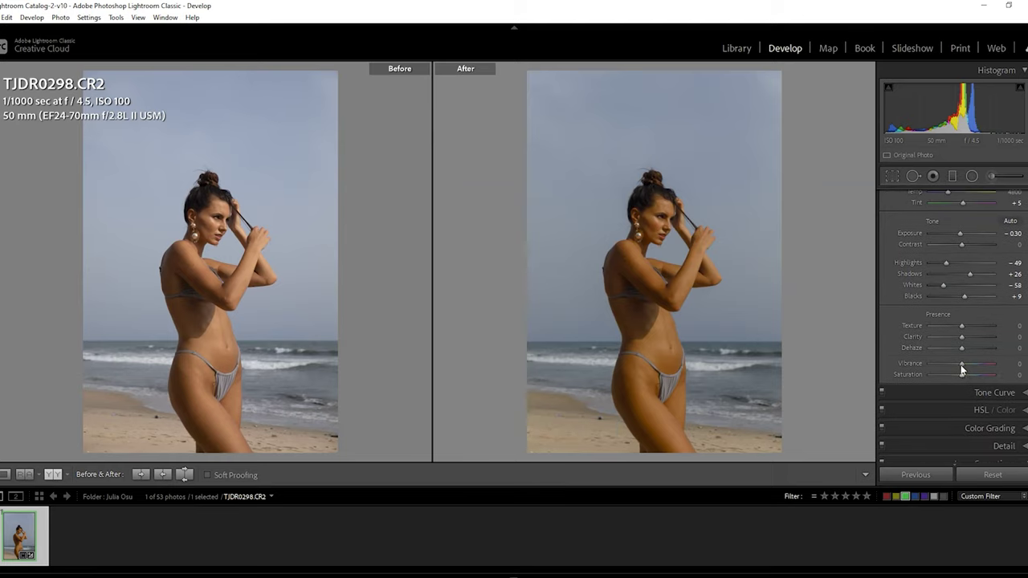
{"action": "left_click_drag", "start_coordinate": [964, 374], "coordinate": [956, 377]}
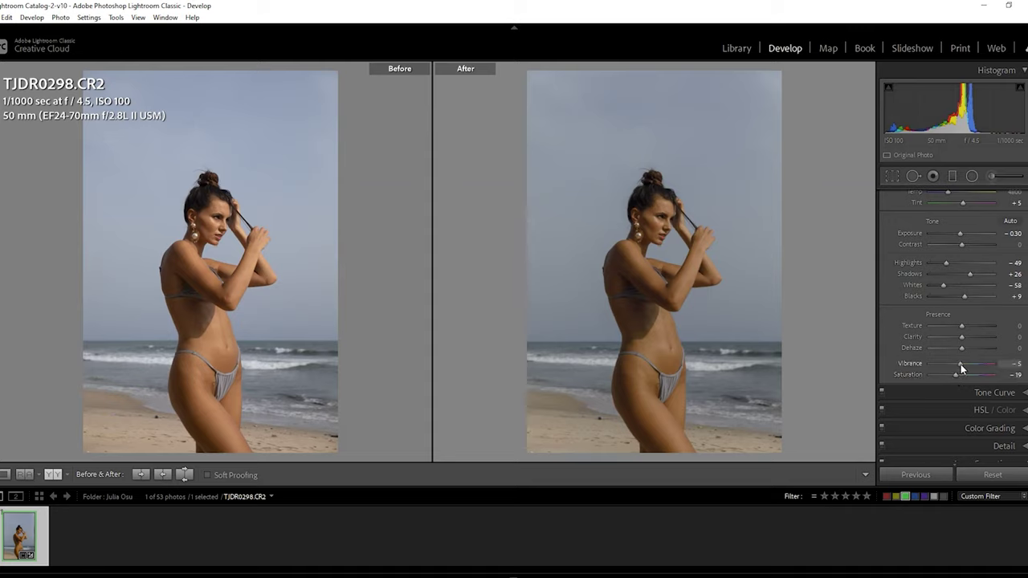
{"action": "double_click", "coordinate": [962, 366]}
{"action": "left_click_drag", "start_coordinate": [961, 364], "coordinate": [960, 368]}
- Raise the midpoint of the RGB point curve slightly, to about input 126 and output 133
{"action": "scroll", "coordinate": [1021, 241], "scroll_direction": "up", "scroll_amount": 1}
{"action": "left_click", "coordinate": [1022, 199]}
{"action": "left_click", "coordinate": [1016, 214]}
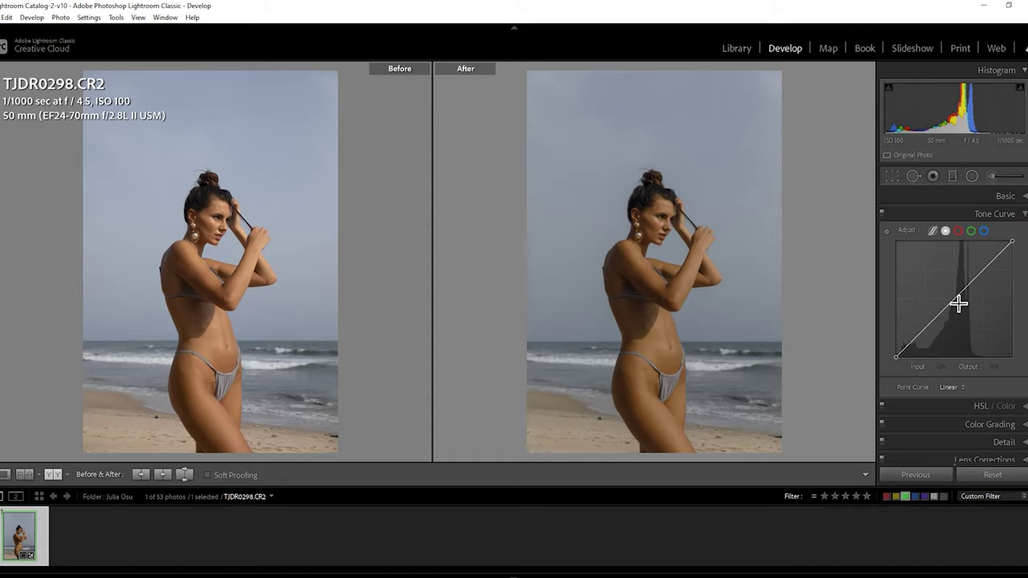
{"action": "left_click_drag", "start_coordinate": [958, 304], "coordinate": [954, 296]}
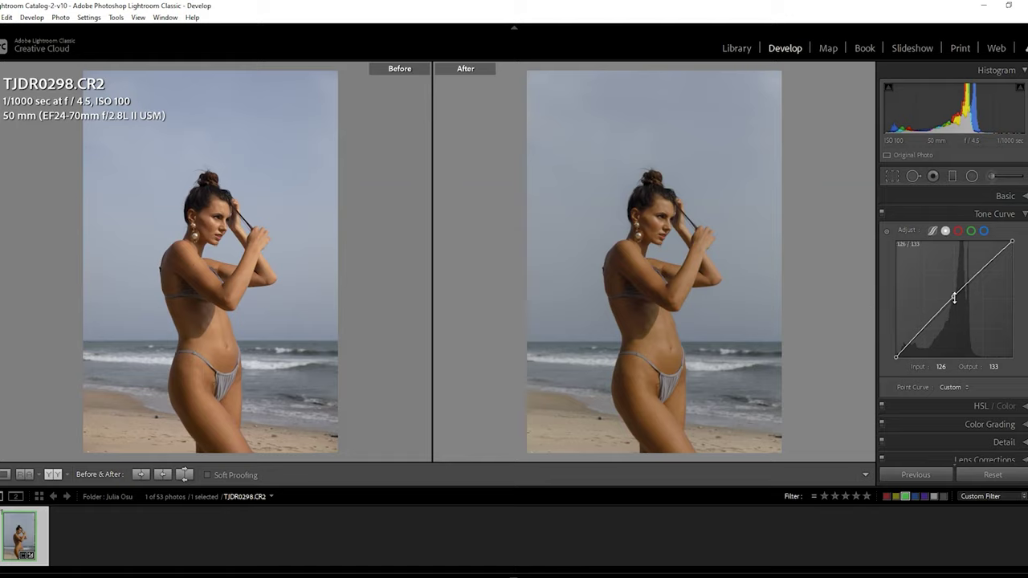
{"action": "left_click_drag", "start_coordinate": [953, 300], "coordinate": [954, 296]}
- Set Lights to −5 and Darks to +14 on the parametric tone curve, and shift its three region dividers toward the shadows
{"action": "left_click", "coordinate": [933, 230]}
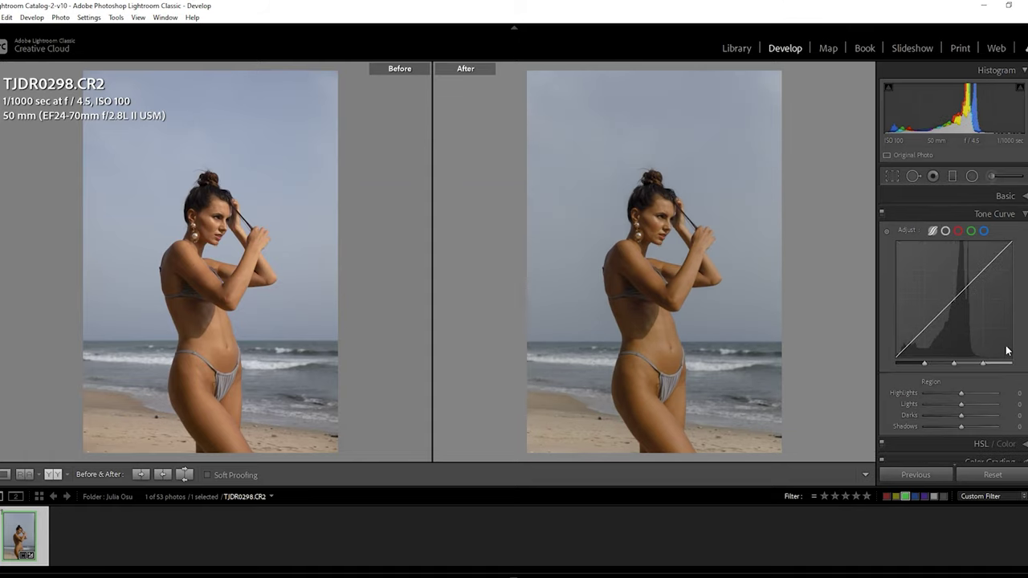
{"action": "scroll", "coordinate": [963, 372], "scroll_direction": "down", "scroll_amount": 1}
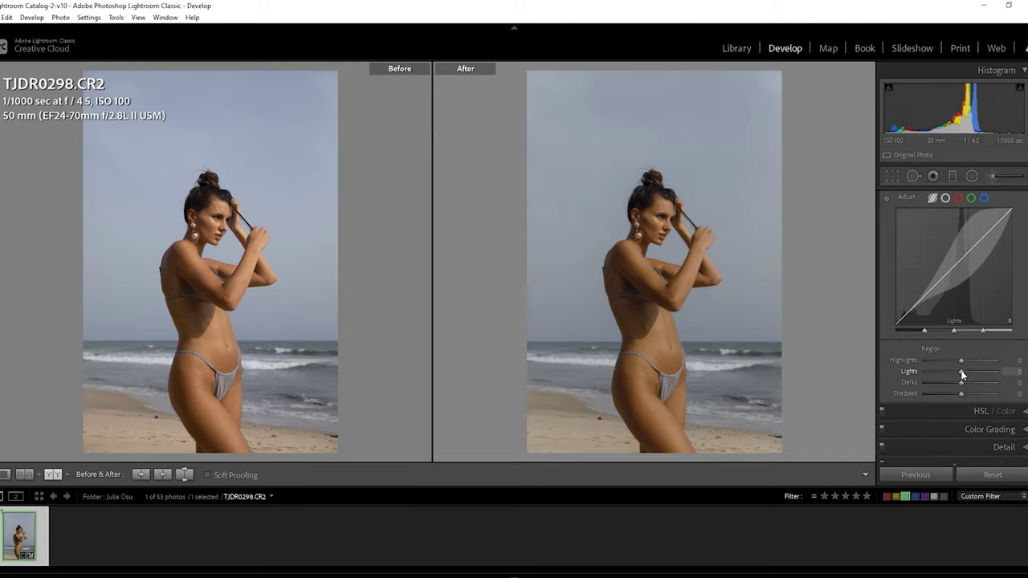
{"action": "left_click_drag", "start_coordinate": [961, 371], "coordinate": [967, 384]}
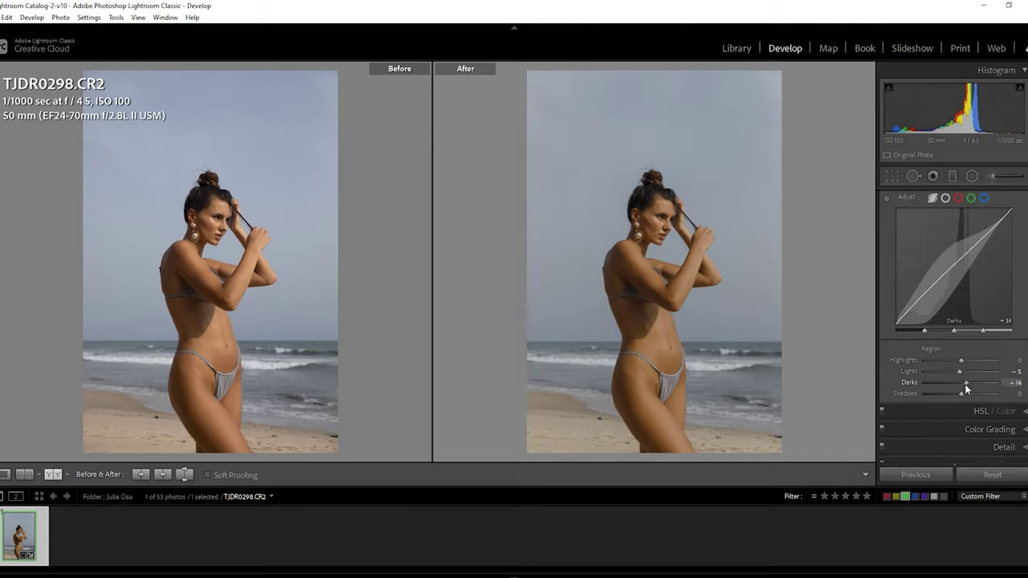
{"action": "left_click_drag", "start_coordinate": [955, 330], "coordinate": [910, 331]}
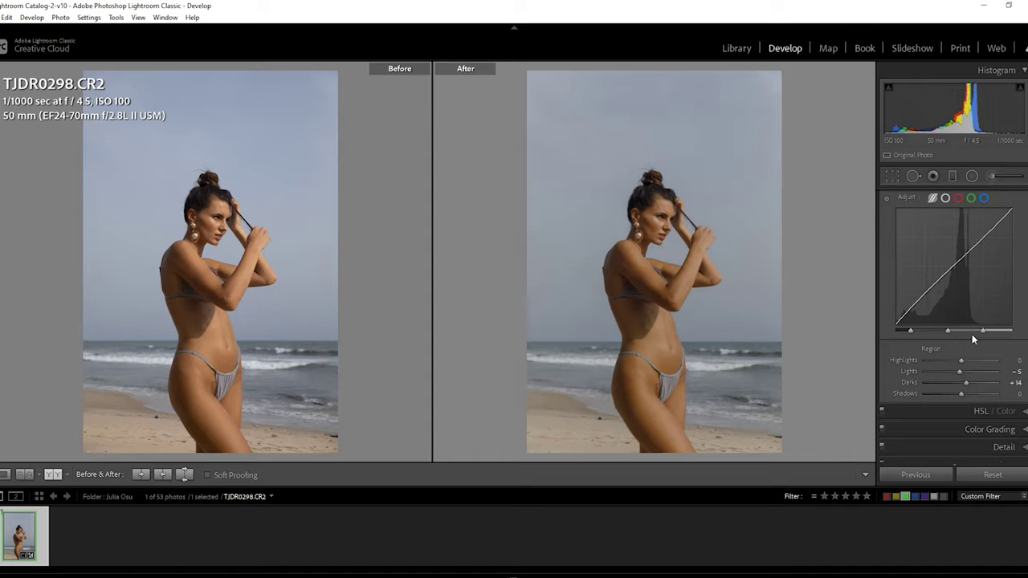
{"action": "left_click_drag", "start_coordinate": [980, 336], "coordinate": [973, 337]}
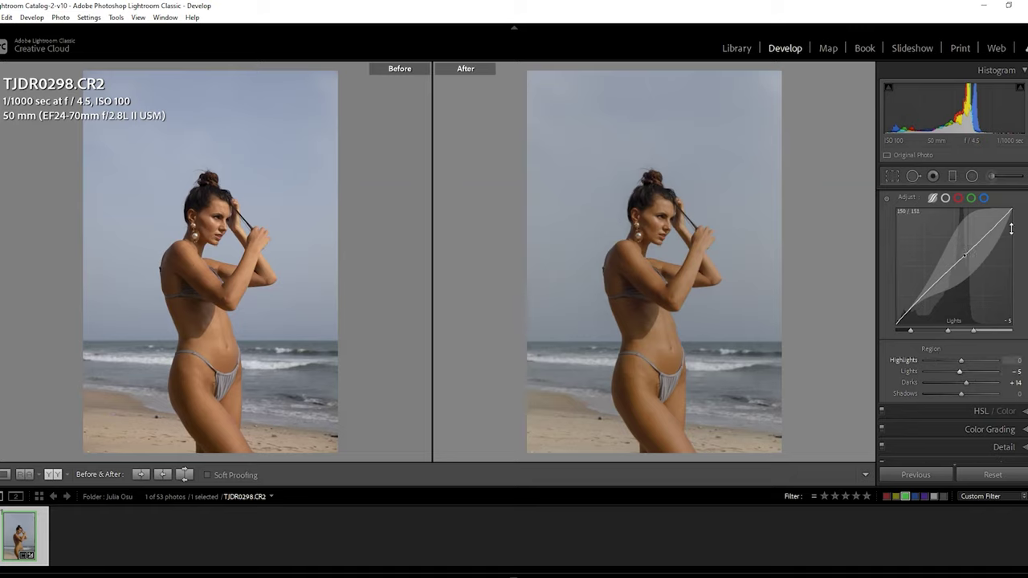
- Set the photo's Dehaze to +6 in the basic adjustments
{"action": "scroll", "coordinate": [1020, 241], "scroll_direction": "up", "scroll_amount": 2}
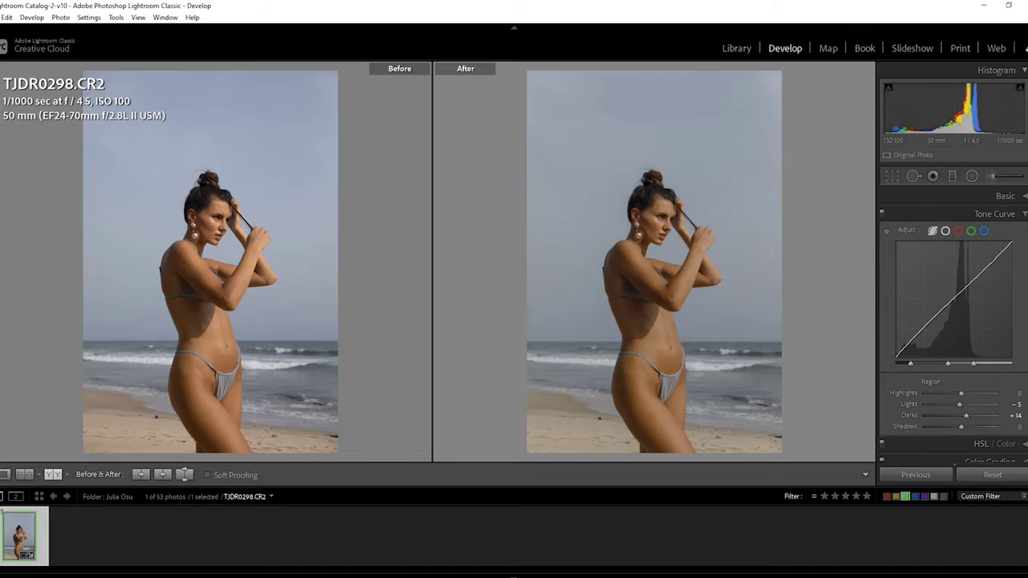
{"action": "left_click", "coordinate": [1023, 214]}
{"action": "left_click", "coordinate": [1025, 198]}
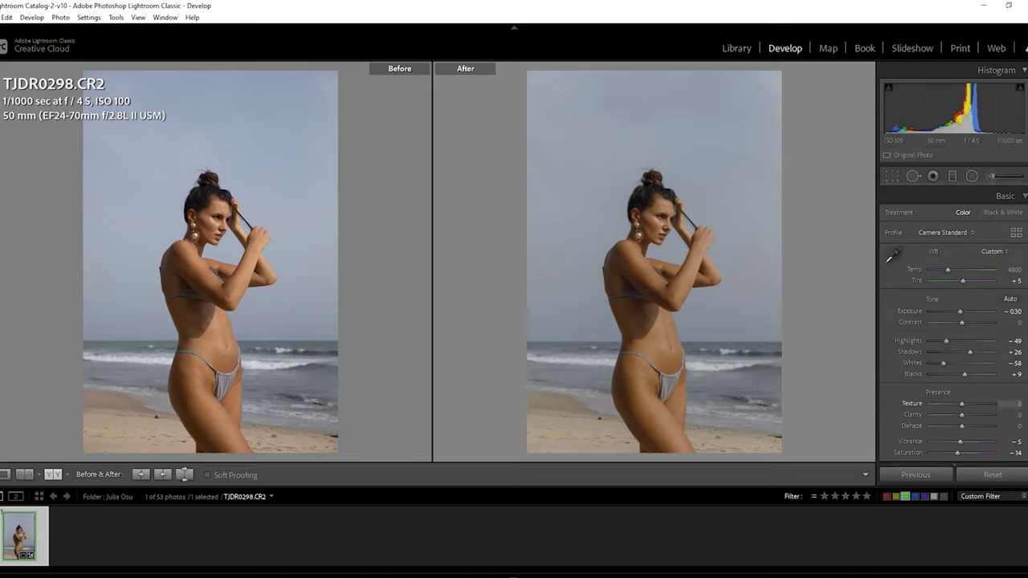
{"action": "scroll", "coordinate": [1019, 371], "scroll_direction": "down", "scroll_amount": 1}
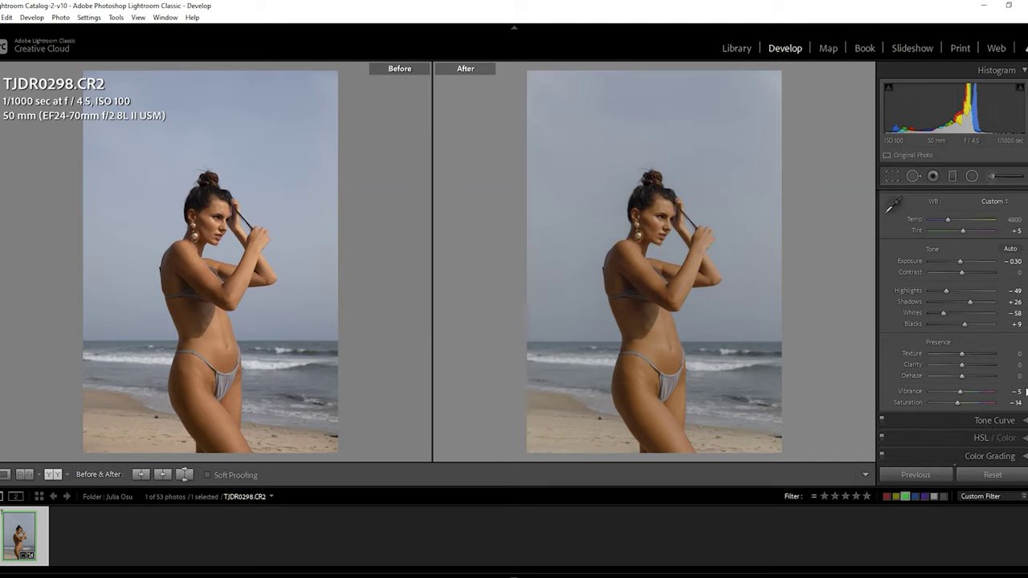
{"action": "left_click_drag", "start_coordinate": [1017, 378], "coordinate": [1027, 377]}
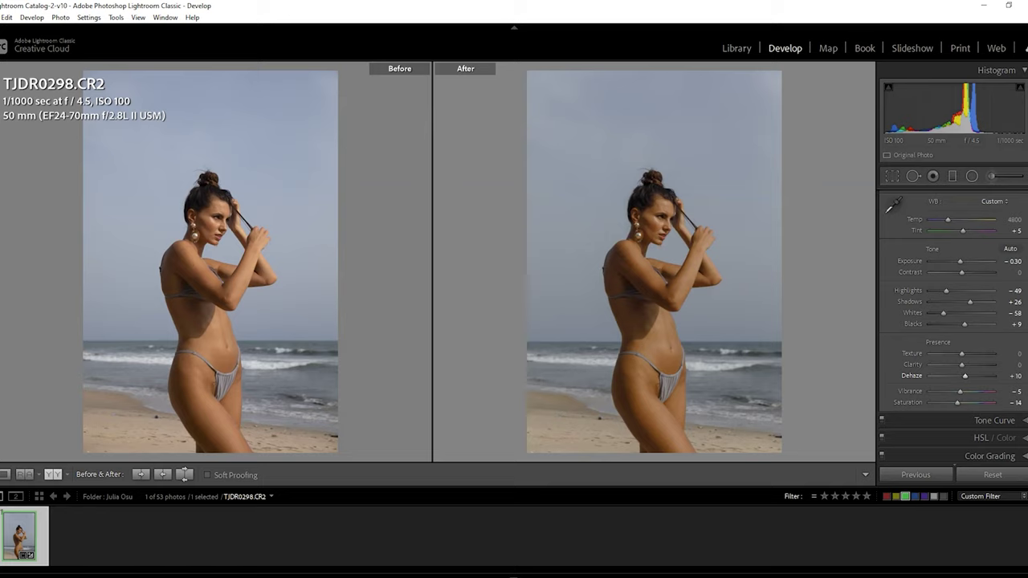
{"action": "scroll", "coordinate": [1014, 377], "scroll_direction": "down", "scroll_amount": 1}
{"action": "left_click", "coordinate": [1016, 368]}
{"action": "type", "text": "6"}
{"action": "key", "text": "Return"}
{"action": "scroll", "coordinate": [1014, 377], "scroll_direction": "up", "scroll_amount": 1}
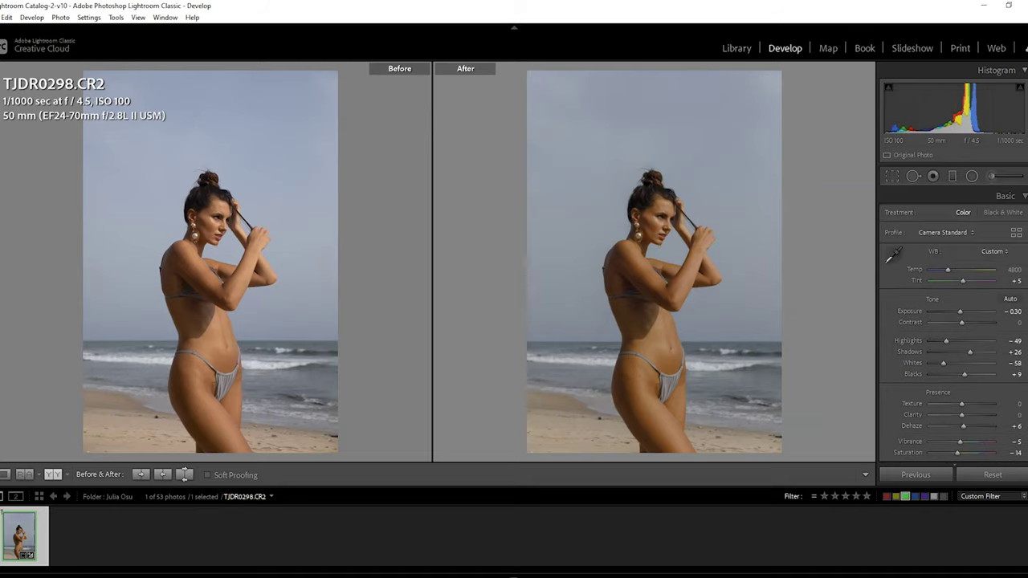
{"action": "key", "text": "F8"}
{"action": "key", "text": "F8"}
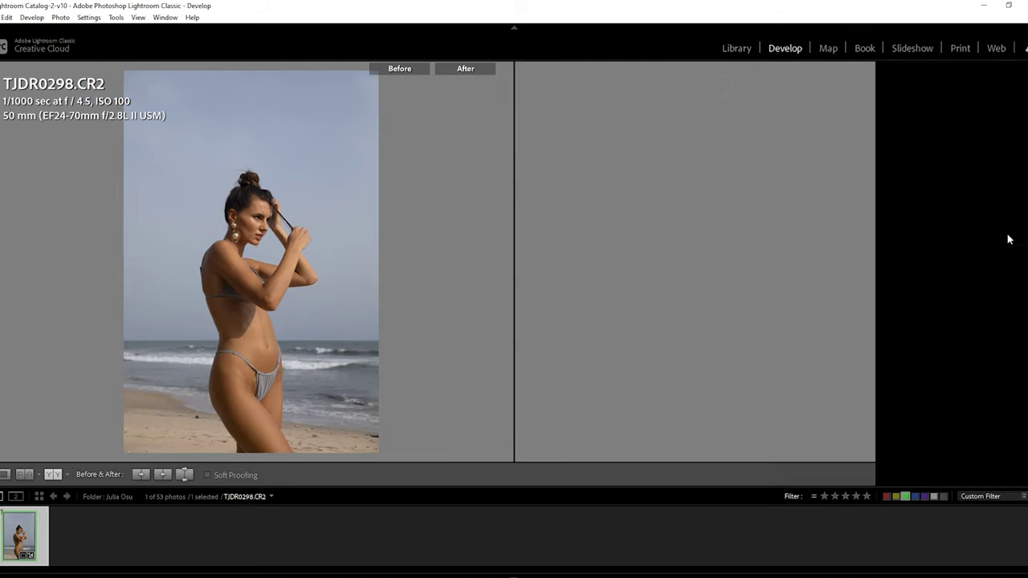
{"action": "left_click", "coordinate": [1009, 196]}
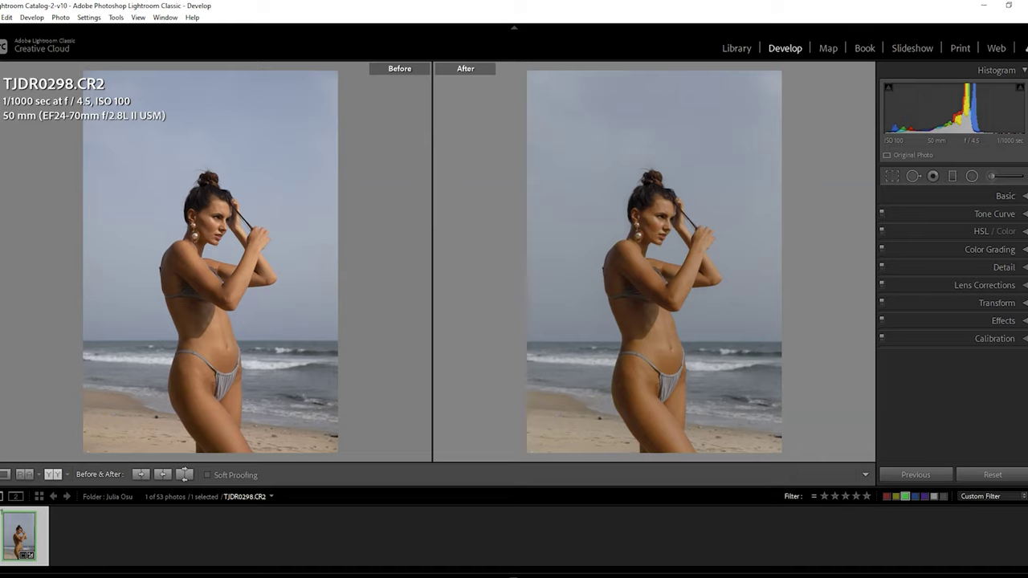
- Try the Red hue at −100 in the HSL adjustments, reset it, and consult the color wheel image
{"action": "left_click", "coordinate": [1024, 239]}
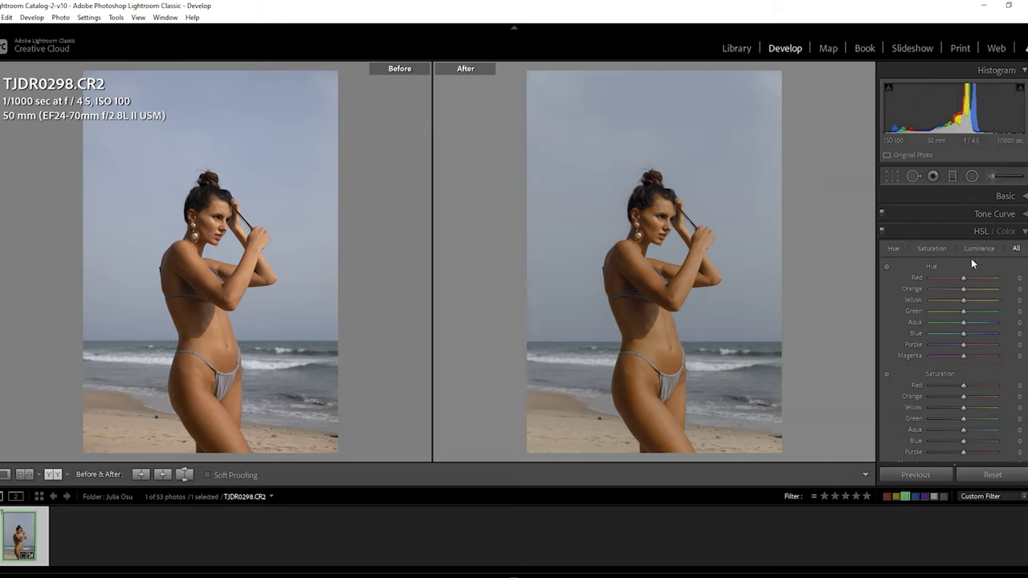
{"action": "left_click", "coordinate": [893, 249]}
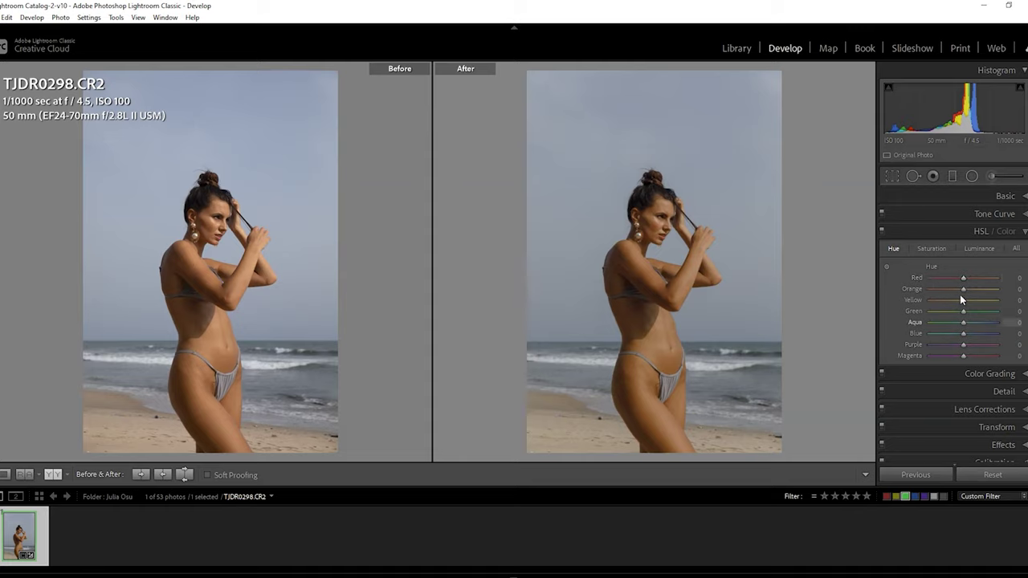
{"action": "left_click_drag", "start_coordinate": [962, 277], "coordinate": [798, 282]}
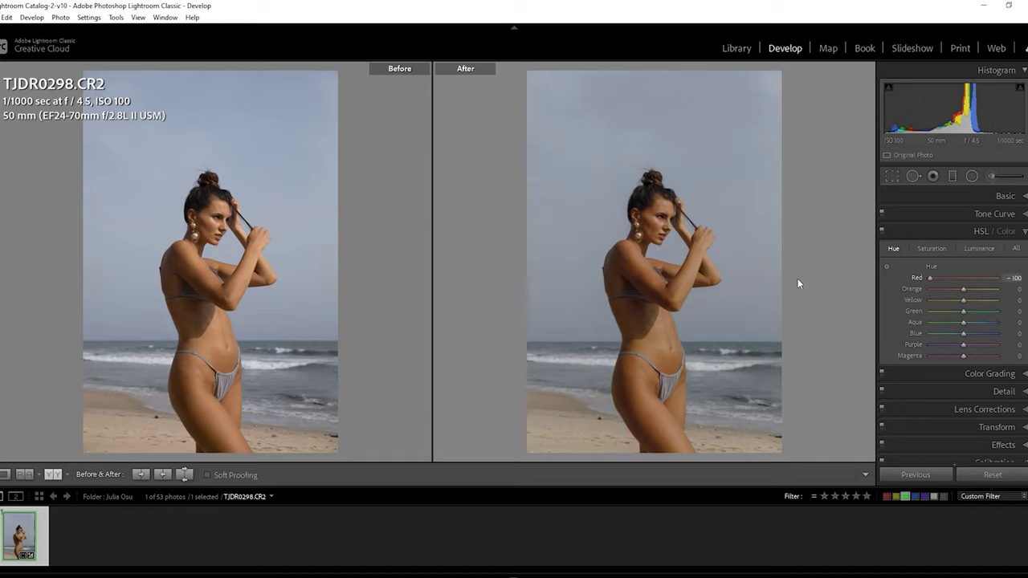
{"action": "double_click", "coordinate": [930, 278]}
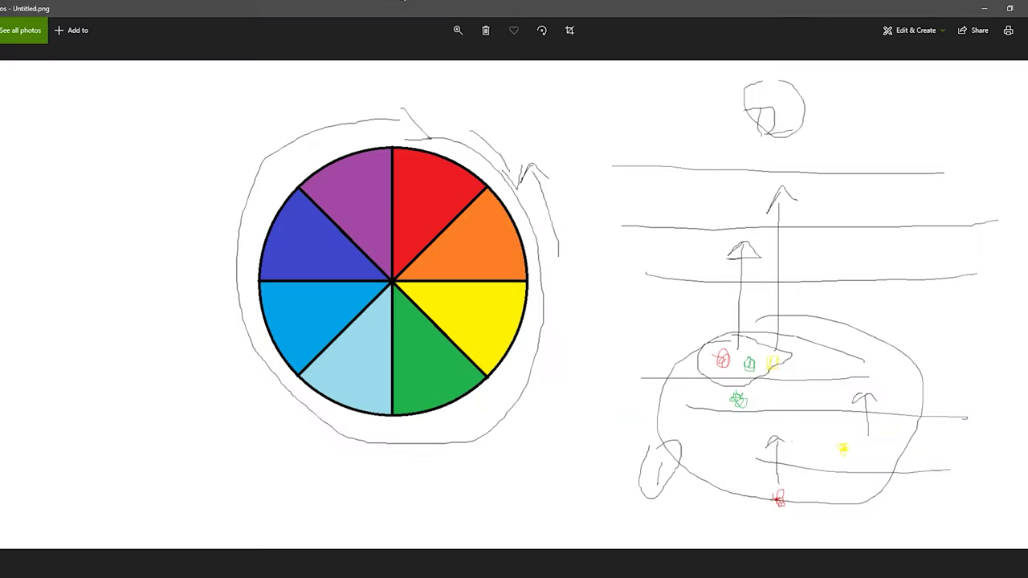
{"action": "left_click", "coordinate": [403, 53]}
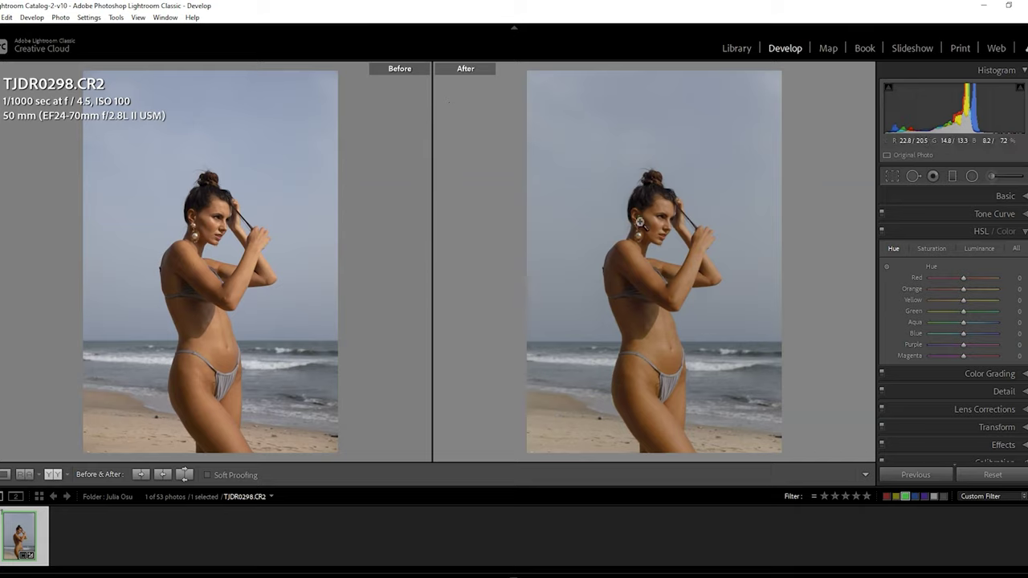
{"action": "key", "text": "XF86MonBrightnessUp"}
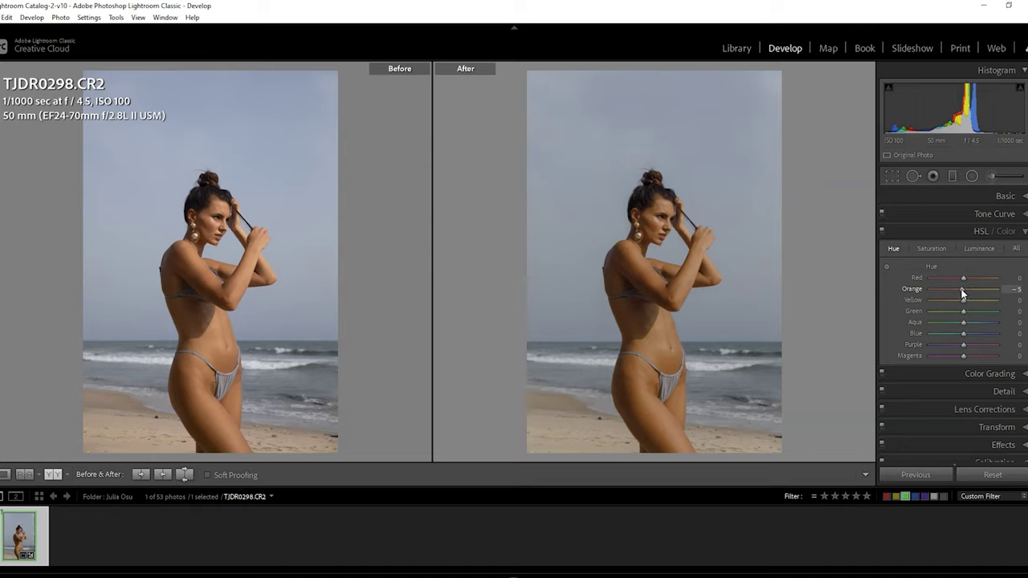
- Set the HSL hue of Orange to −7 and Red to +6, and inspect the face's skin tones up close
{"action": "left_click_drag", "start_coordinate": [962, 290], "coordinate": [1014, 279]}
{"action": "left_click_drag", "start_coordinate": [1015, 281], "coordinate": [1012, 282]}
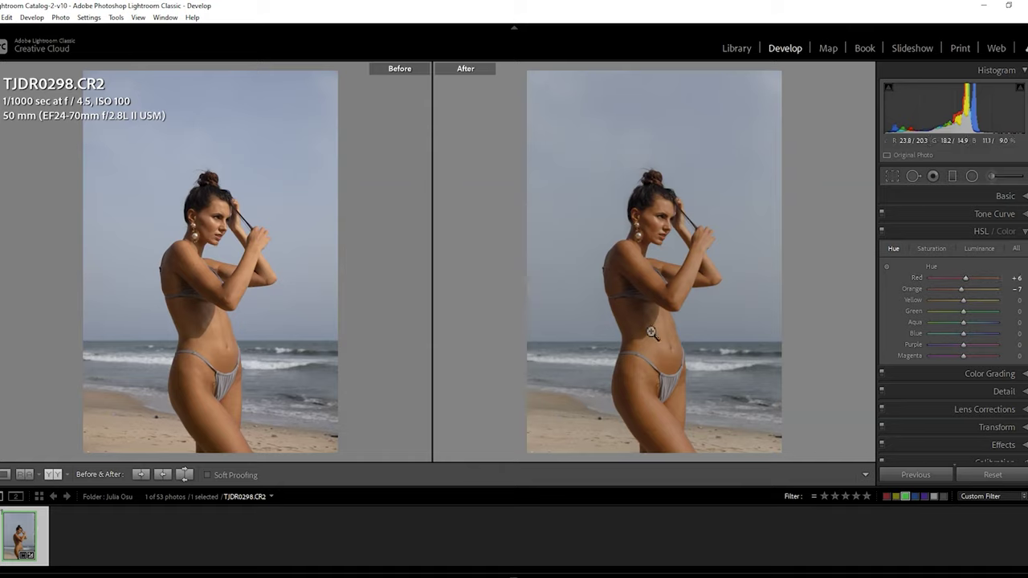
{"action": "left_click_drag", "start_coordinate": [659, 372], "coordinate": [683, 410]}
{"action": "left_click_drag", "start_coordinate": [714, 94], "coordinate": [674, 418]}
{"action": "left_click_drag", "start_coordinate": [693, 131], "coordinate": [664, 305]}
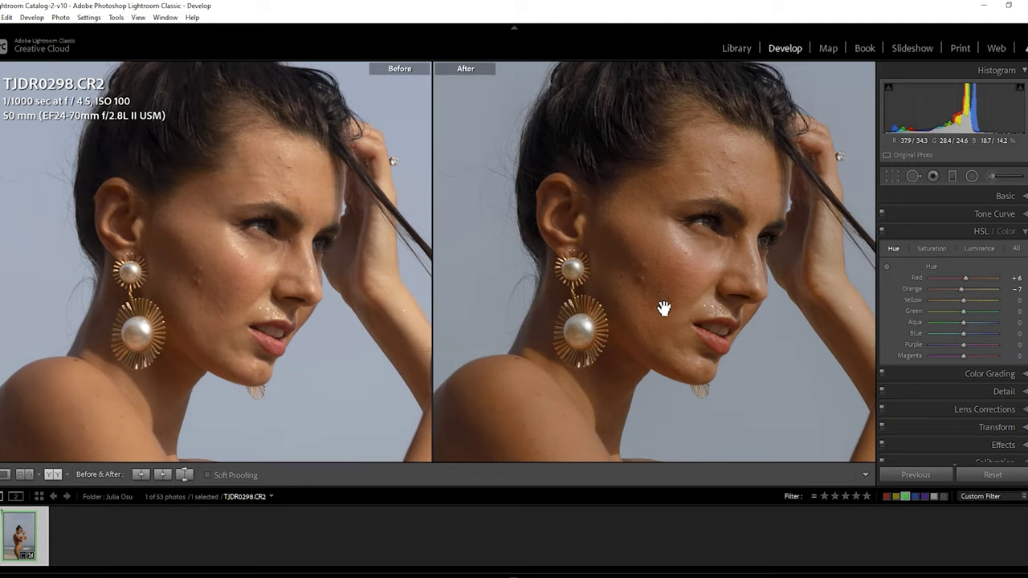
{"action": "left_click", "coordinate": [683, 281]}
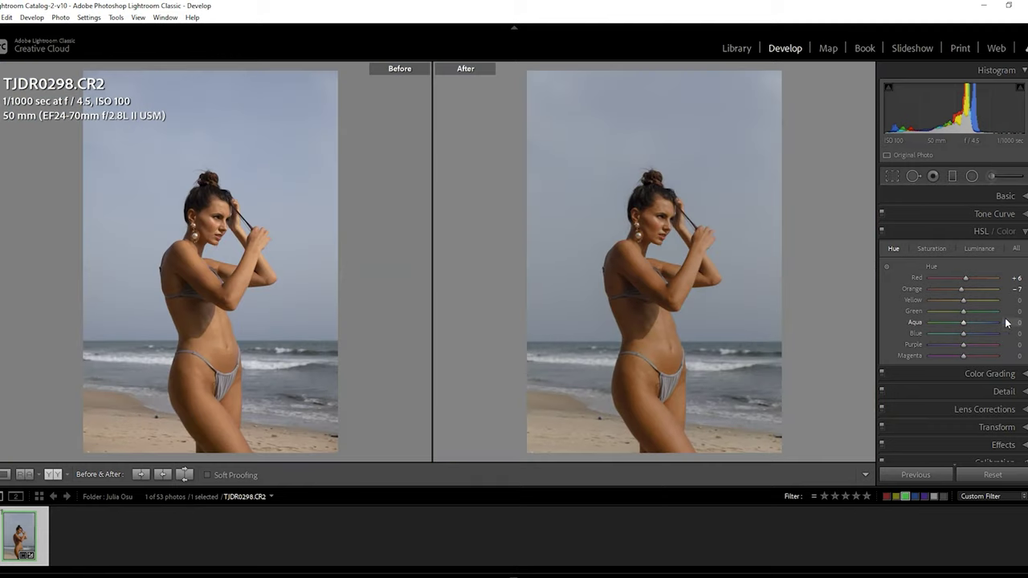
- Set the HSL hue of Yellow to −3 and Blue to −36
{"action": "left_click_drag", "start_coordinate": [1017, 300], "coordinate": [1014, 301]}
{"action": "left_click_drag", "start_coordinate": [1008, 302], "coordinate": [1012, 305]}
{"action": "left_click_drag", "start_coordinate": [962, 334], "coordinate": [944, 331]}
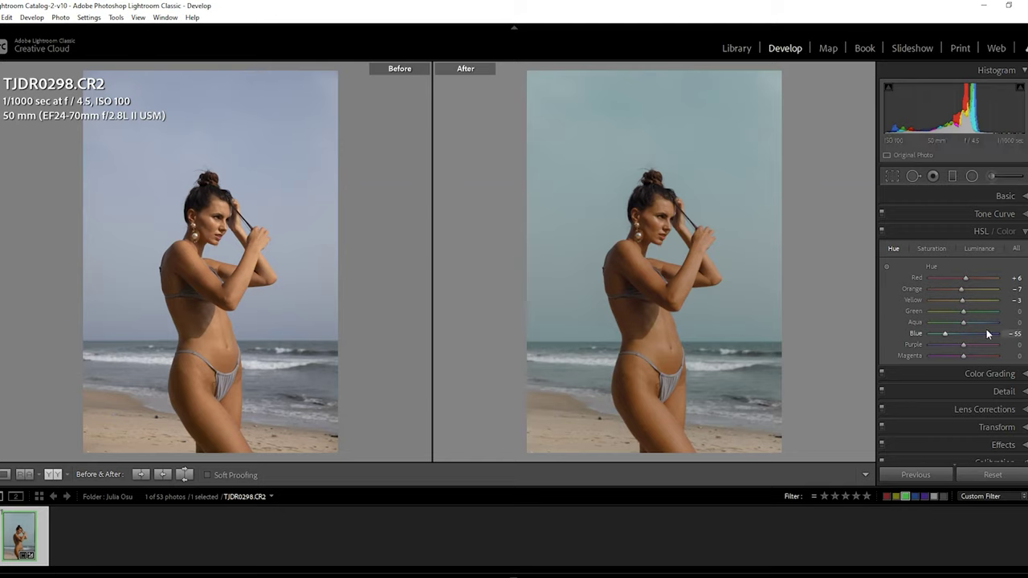
{"action": "left_click_drag", "start_coordinate": [1013, 335], "coordinate": [1025, 334]}
- Set HSL saturation to Red −7, Orange −5, Yellow −37, Green −63, Aqua −26, Blue −29, Purple −65 and Magenta −62
{"action": "left_click", "coordinate": [933, 248]}
{"action": "mouse_move", "coordinate": [1020, 345]}
{"action": "left_mouse_down"}
{"action": "mouse_move", "coordinate": [1022, 334]}
{"action": "mouse_move", "coordinate": [1015, 339]}
{"action": "left_mouse_up"}
{"action": "left_click_drag", "start_coordinate": [1020, 290], "coordinate": [1015, 291]}
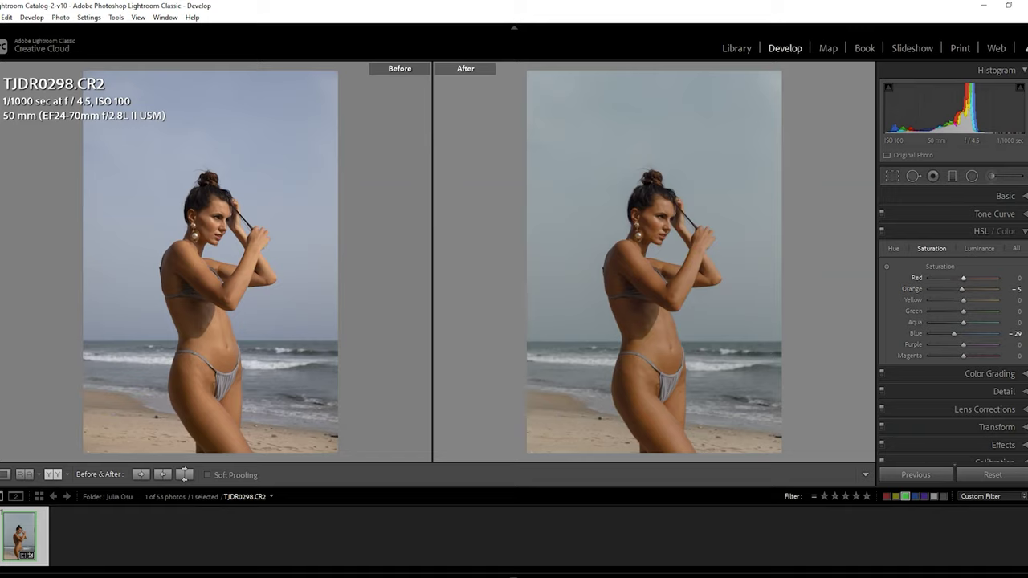
{"action": "left_click_drag", "start_coordinate": [1017, 300], "coordinate": [1000, 311]}
{"action": "left_click_drag", "start_coordinate": [1018, 345], "coordinate": [1003, 356]}
- Set the HSL hue of Magenta to +100, Aqua to +72 and Blue to −40
{"action": "left_click", "coordinate": [894, 248]}
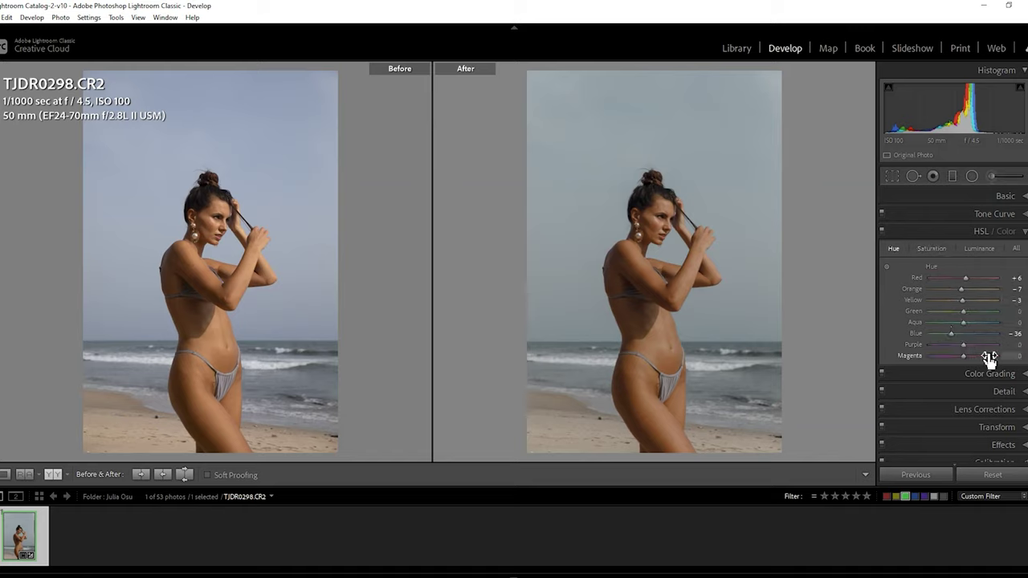
{"action": "left_click_drag", "start_coordinate": [964, 357], "coordinate": [1002, 357]}
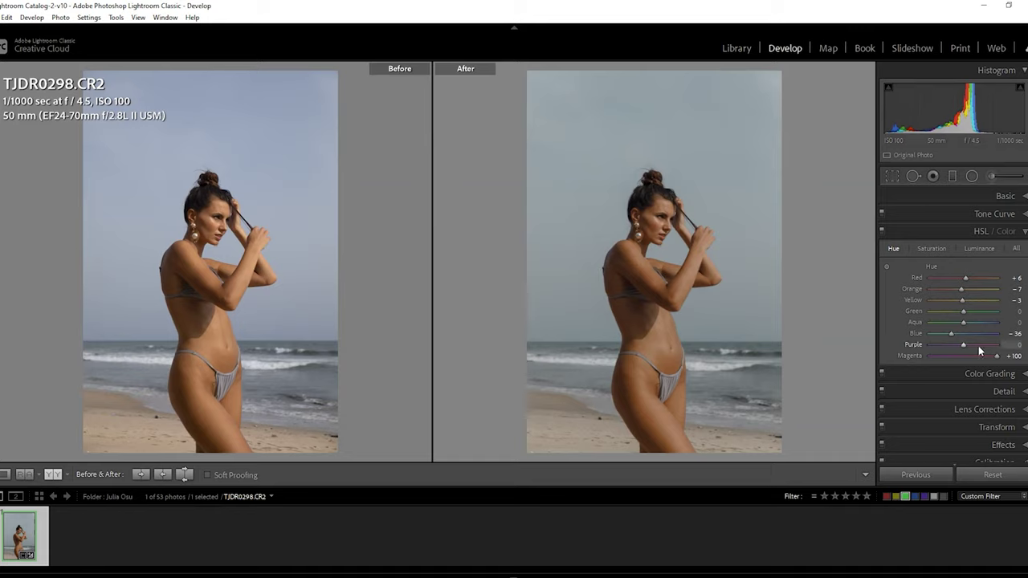
{"action": "left_click_drag", "start_coordinate": [965, 325], "coordinate": [971, 325]}
{"action": "left_click_drag", "start_coordinate": [974, 324], "coordinate": [979, 324]}
{"action": "left_click_drag", "start_coordinate": [952, 333], "coordinate": [951, 332]}
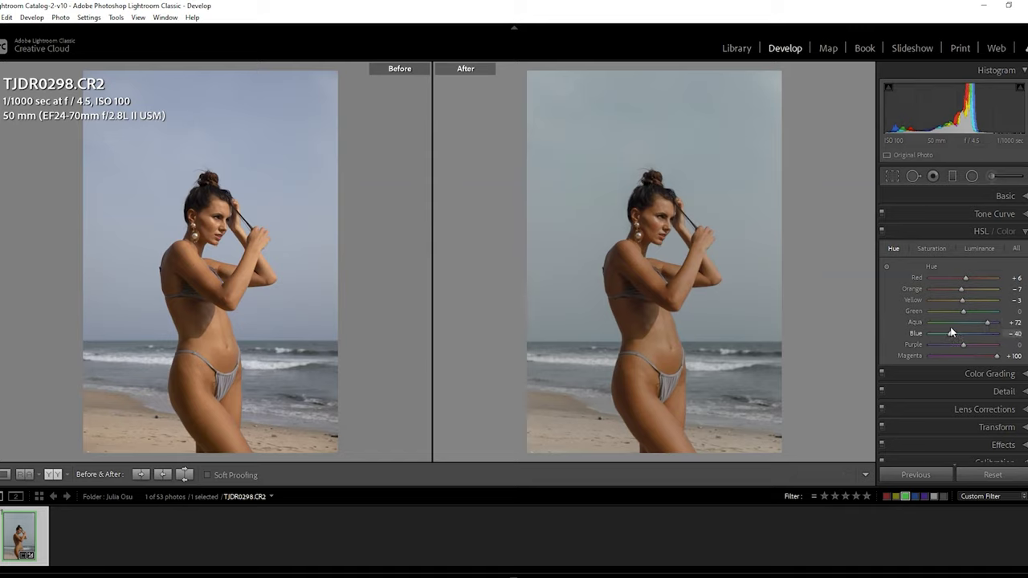
- Set HSL luminance to Orange −17, Yellow −43, Green −55, Aqua −53 and Blue −57, and compare the photo with and without the HSL adjustments
{"action": "left_click", "coordinate": [942, 250]}
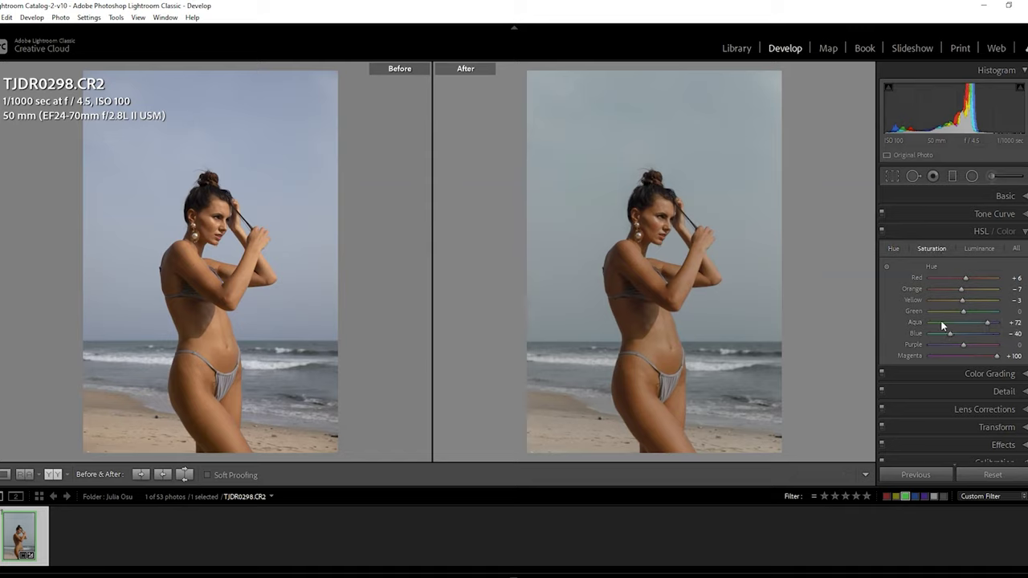
{"action": "left_click", "coordinate": [969, 250]}
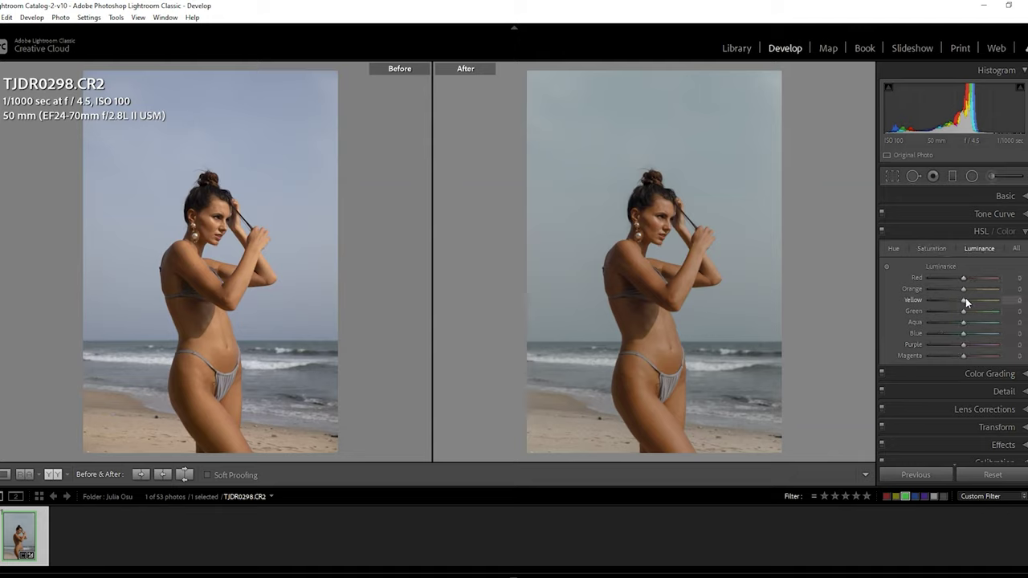
{"action": "left_click_drag", "start_coordinate": [964, 294], "coordinate": [958, 295]}
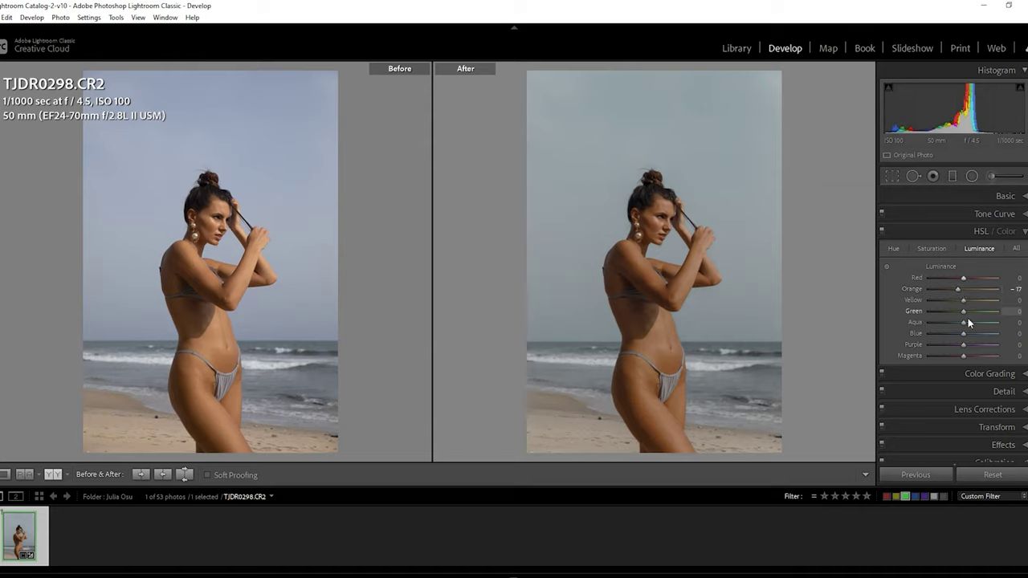
{"action": "left_click_drag", "start_coordinate": [964, 334], "coordinate": [949, 301]}
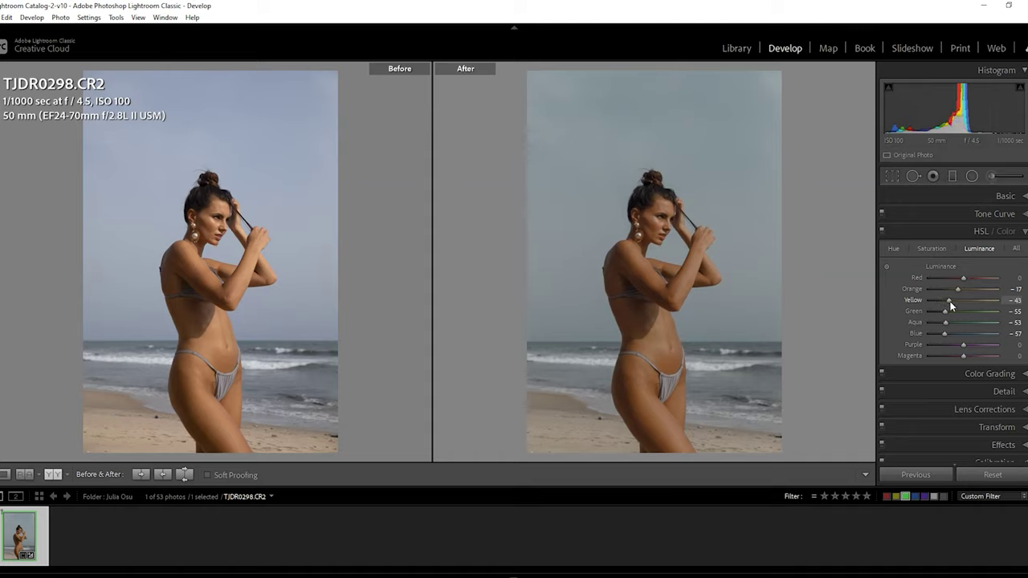
{"action": "left_click", "coordinate": [882, 230]}
{"action": "left_click", "coordinate": [882, 229]}
{"action": "left_click", "coordinate": [882, 230]}
{"action": "left_click", "coordinate": [882, 229]}
- Set the HSL hue of Blue to −33 and fine-tune the saturation of Blue
{"action": "left_click", "coordinate": [893, 248]}
{"action": "left_click_drag", "start_coordinate": [952, 331], "coordinate": [952, 332]}
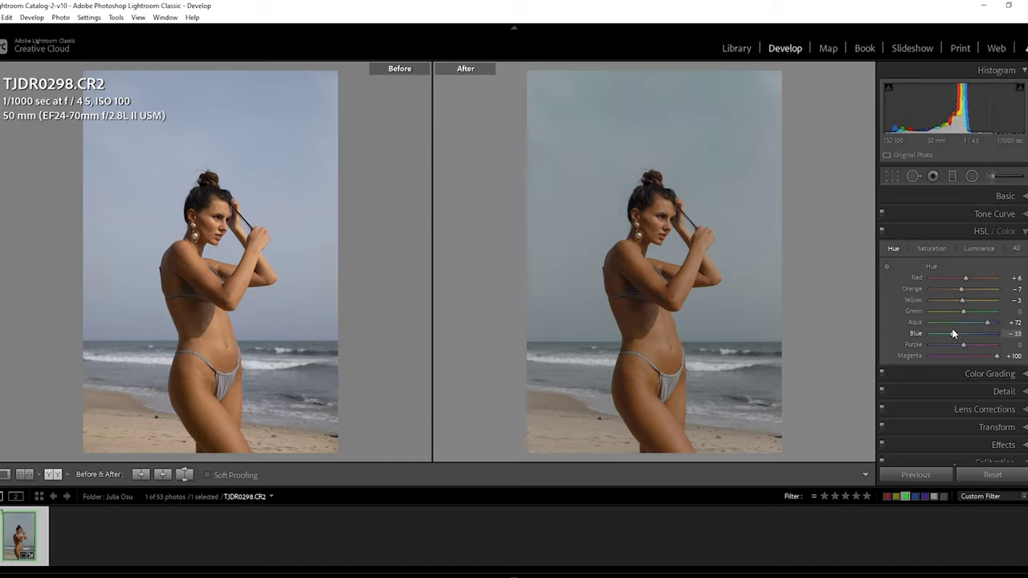
{"action": "left_click", "coordinate": [933, 249]}
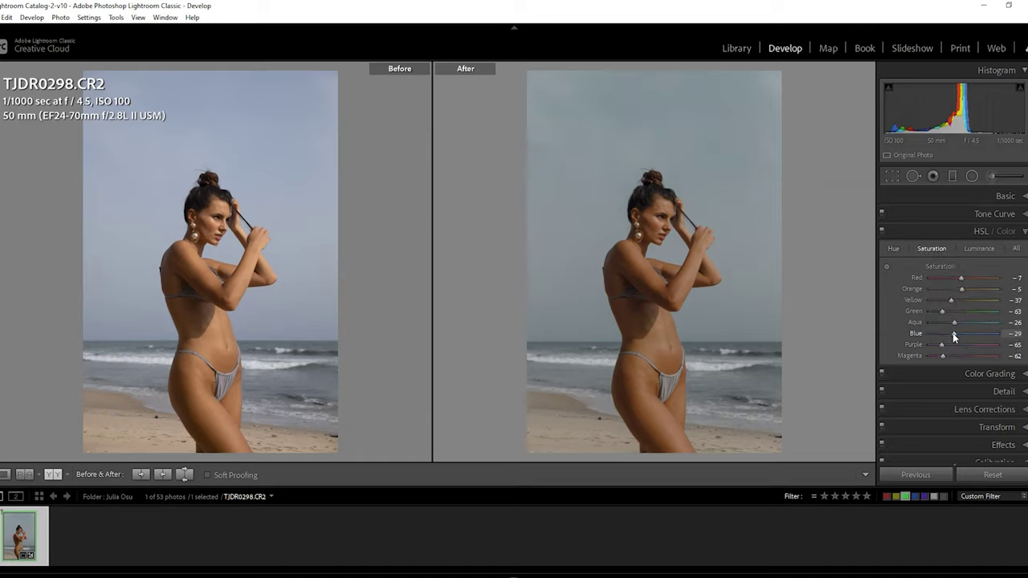
{"action": "left_click_drag", "start_coordinate": [952, 334], "coordinate": [956, 334]}
{"action": "left_click", "coordinate": [1024, 233]}
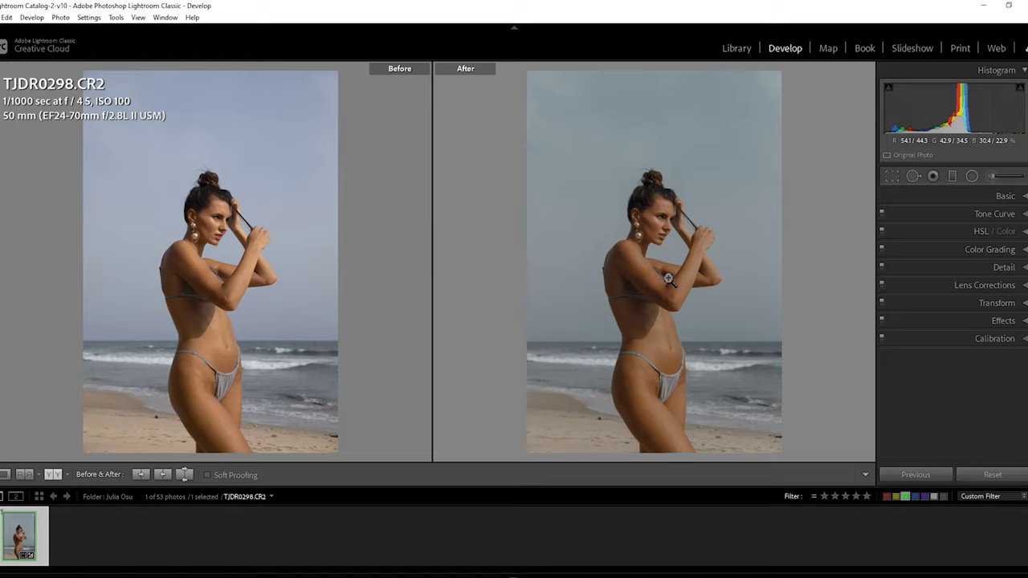
- Tint the highlights teal in Color Grading with Hue 175 and Saturation 8, and set Blending to 100
{"action": "left_click", "coordinate": [1025, 252]}
{"action": "scroll", "coordinate": [1021, 321], "scroll_direction": "down", "scroll_amount": 2}
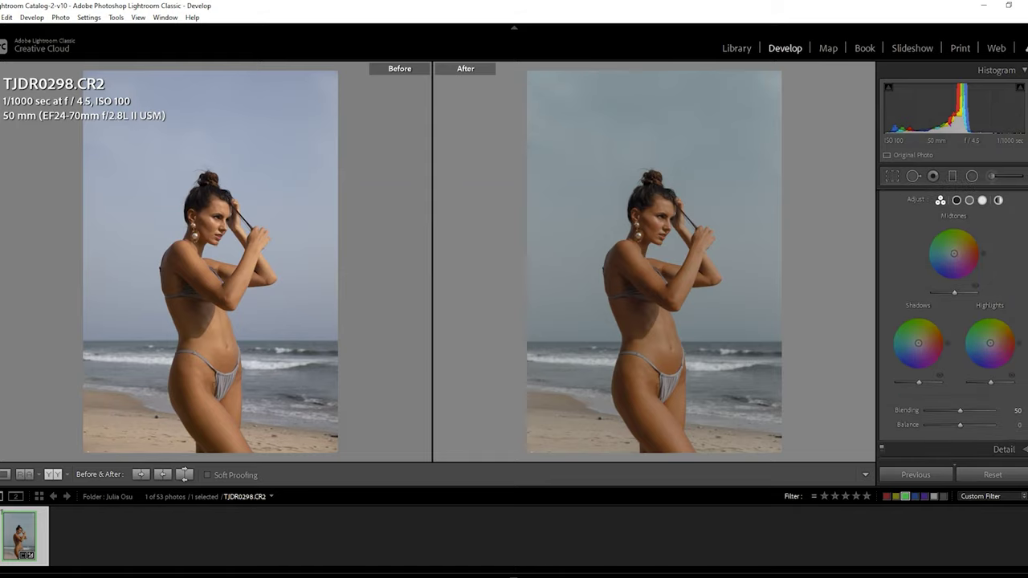
{"action": "left_click", "coordinate": [982, 201]}
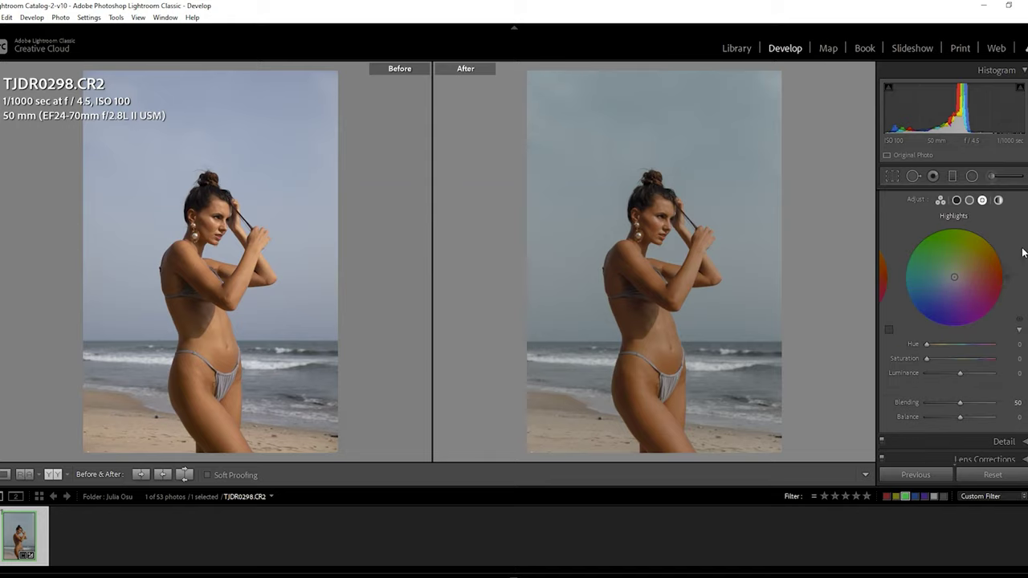
{"action": "scroll", "coordinate": [985, 207], "scroll_direction": "down", "scroll_amount": 1}
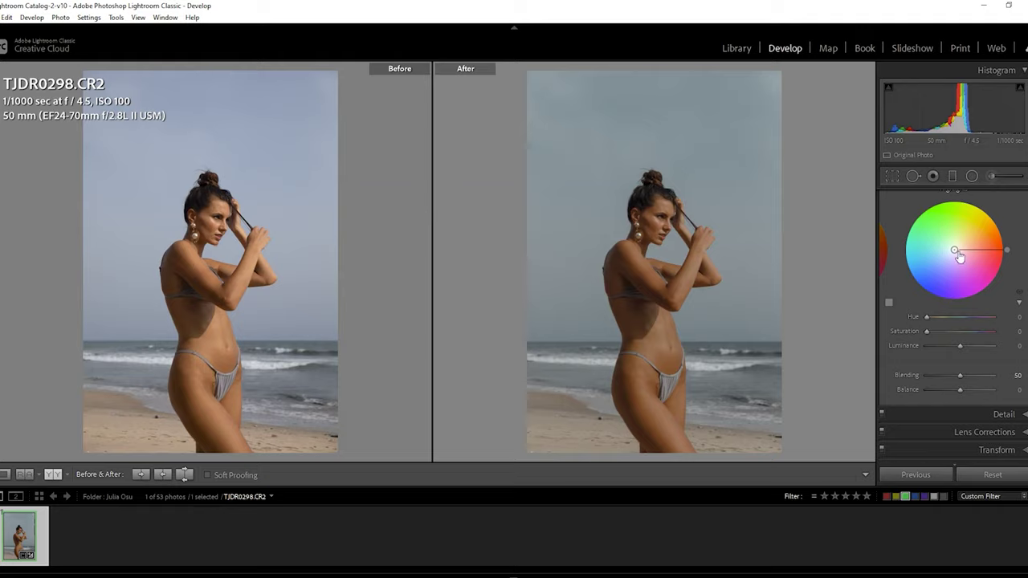
{"action": "left_click_drag", "start_coordinate": [955, 255], "coordinate": [901, 249]}
{"action": "left_click_drag", "start_coordinate": [959, 376], "coordinate": [993, 375]}
{"action": "left_click_drag", "start_coordinate": [901, 250], "coordinate": [953, 250]}
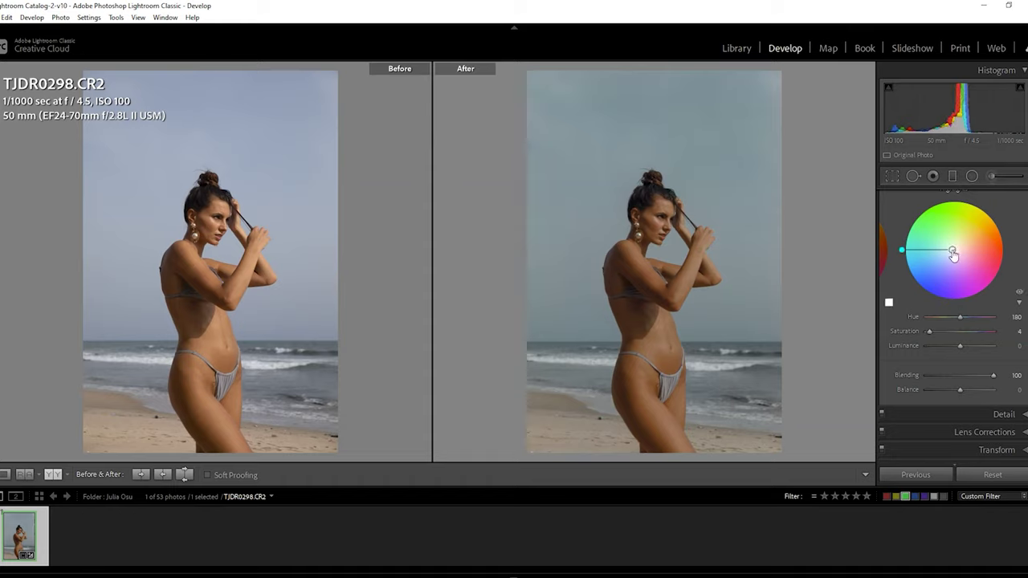
{"action": "left_click_drag", "start_coordinate": [902, 250], "coordinate": [902, 243]}
{"action": "left_click_drag", "start_coordinate": [903, 249], "coordinate": [951, 250]}
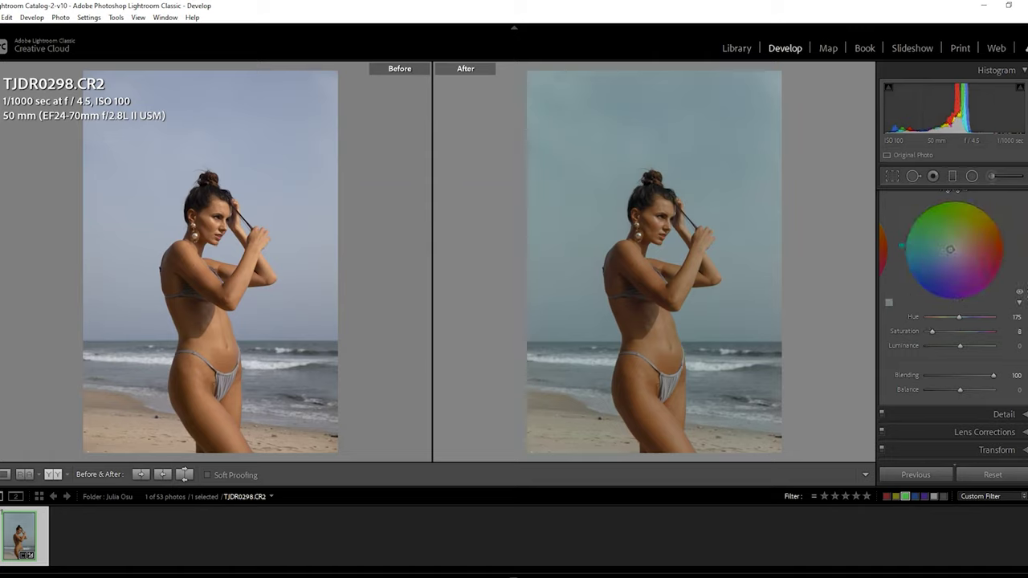
- Compare the photo with and without the Color Grading adjustments
{"action": "scroll", "coordinate": [903, 257], "scroll_direction": "up", "scroll_amount": 3}
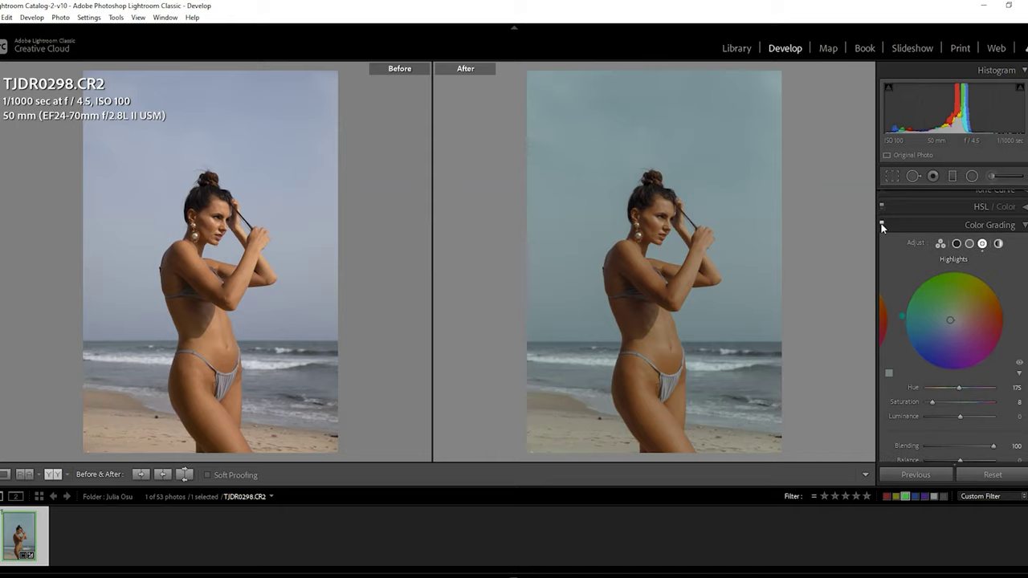
{"action": "left_click", "coordinate": [882, 225]}
{"action": "left_click", "coordinate": [882, 225]}
{"action": "left_click", "coordinate": [882, 225]}
{"action": "left_click", "coordinate": [882, 226]}
{"action": "left_click", "coordinate": [882, 225]}
{"action": "left_click", "coordinate": [882, 226]}
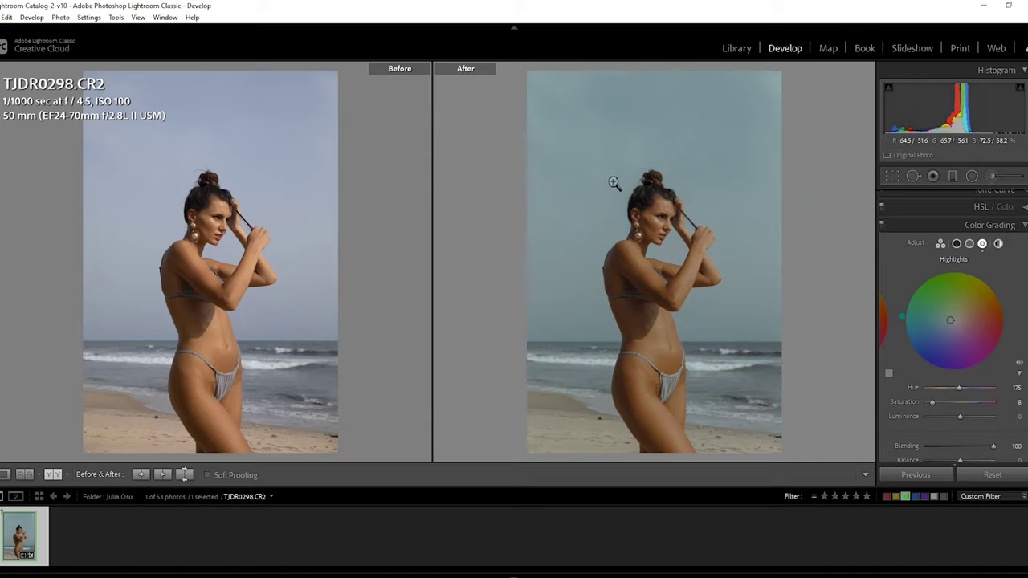
- Set the HSL hue of Blue to −5 and compare the photo with and without the HSL adjustments
{"action": "left_click", "coordinate": [1022, 207]}
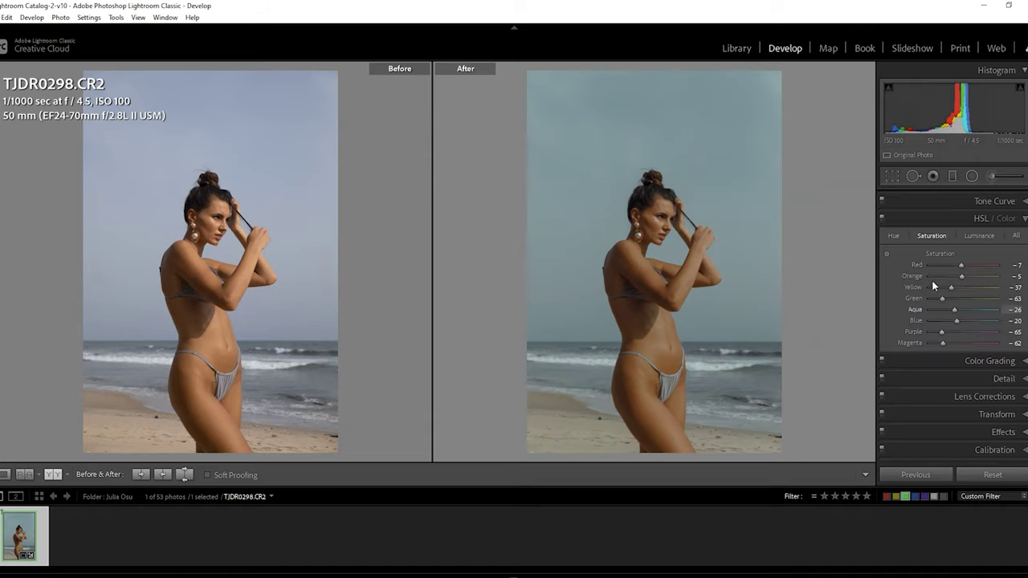
{"action": "left_click", "coordinate": [894, 236]}
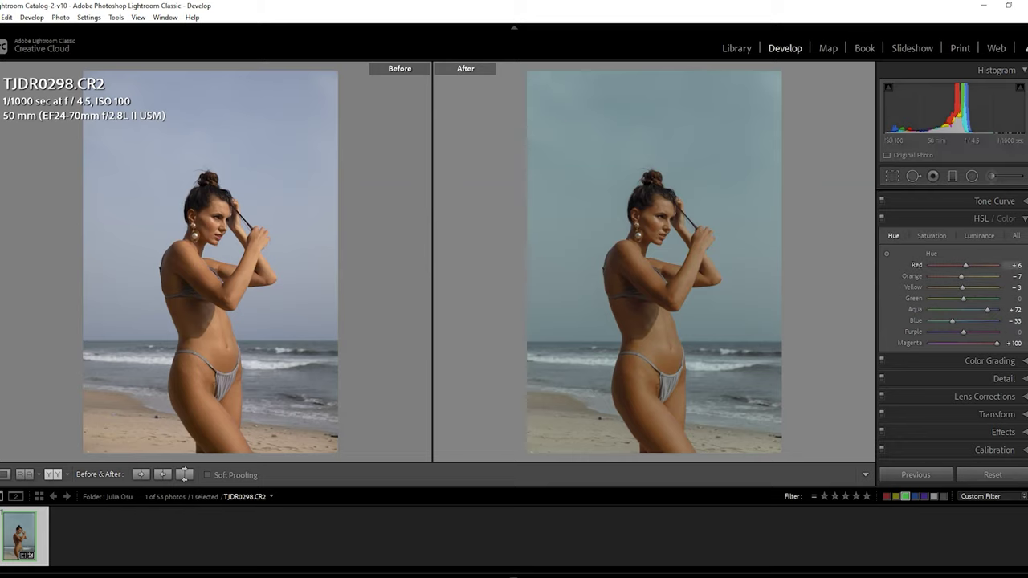
{"action": "left_click_drag", "start_coordinate": [955, 322], "coordinate": [967, 326]}
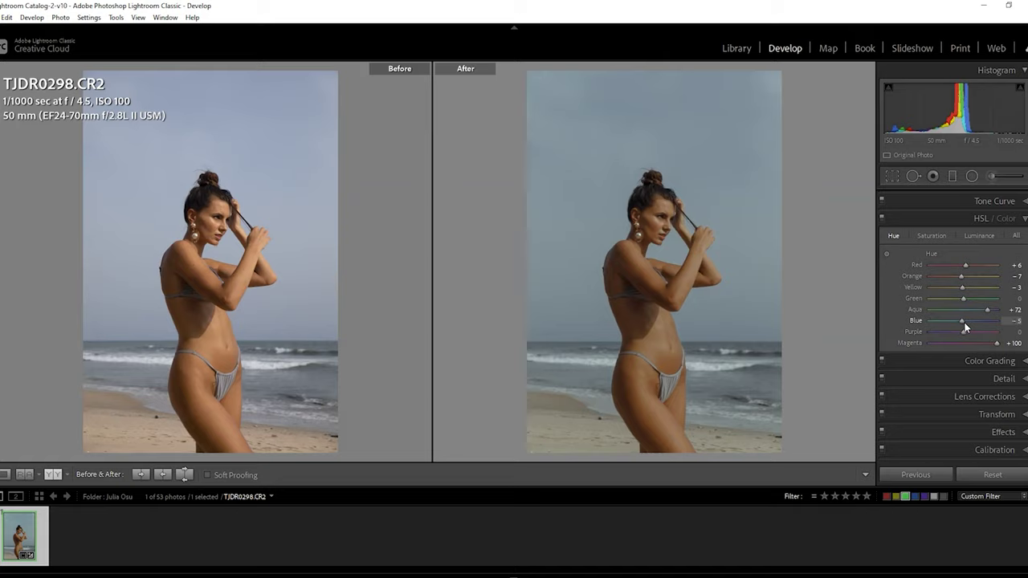
{"action": "left_click", "coordinate": [882, 217]}
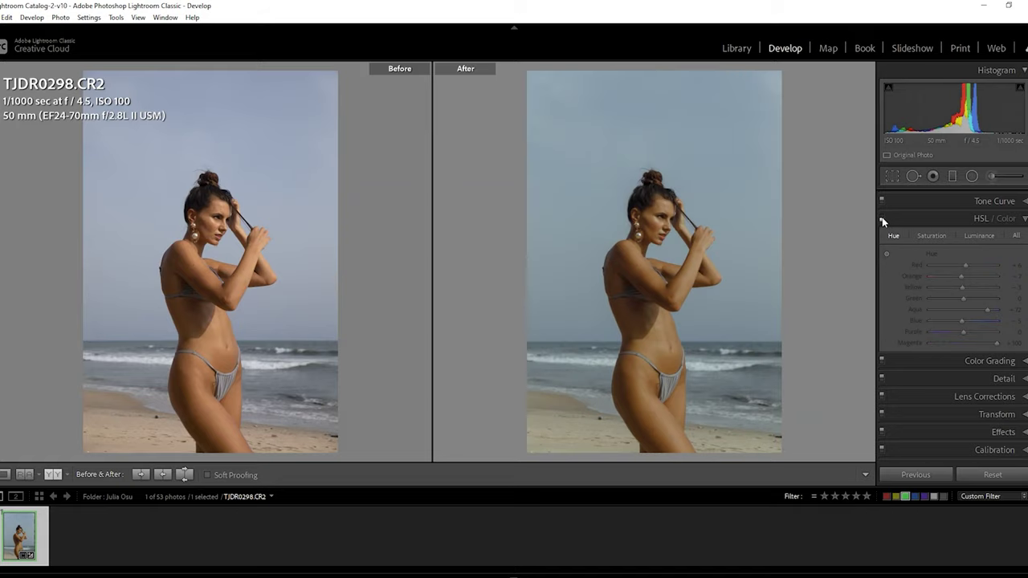
{"action": "left_click", "coordinate": [882, 217]}
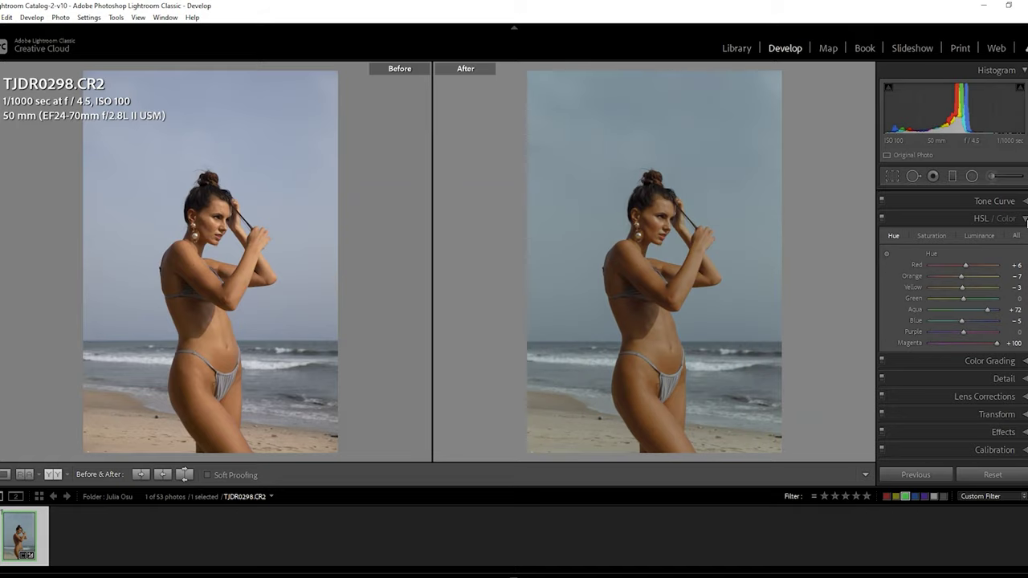
- Tint the shadows a warm red-orange in Color Grading with Hue 15 and Saturation 2
{"action": "left_click", "coordinate": [1026, 218]}
{"action": "left_click", "coordinate": [993, 251]}
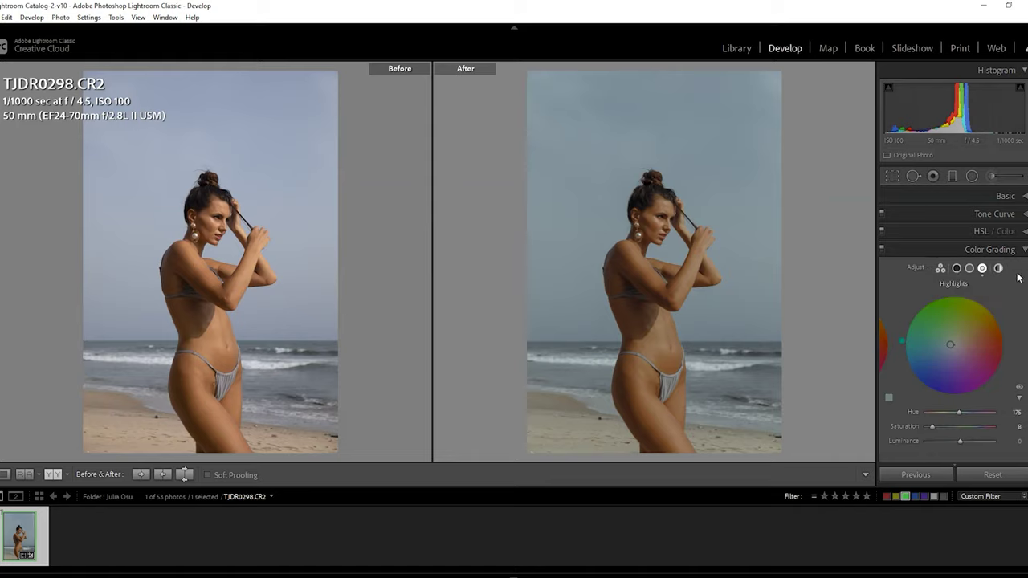
{"action": "left_click", "coordinate": [957, 268]}
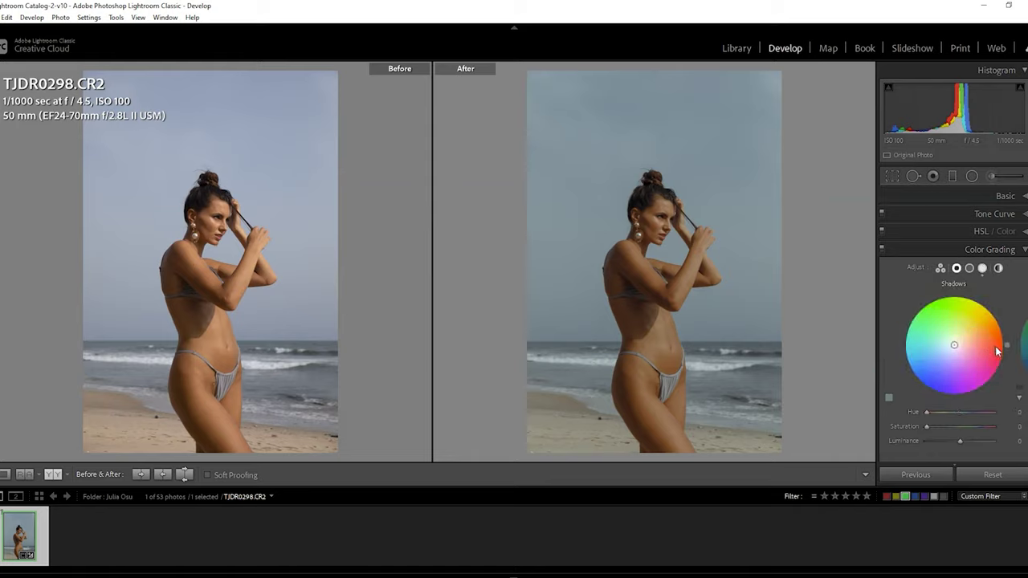
{"action": "left_click_drag", "start_coordinate": [1009, 346], "coordinate": [1005, 331]}
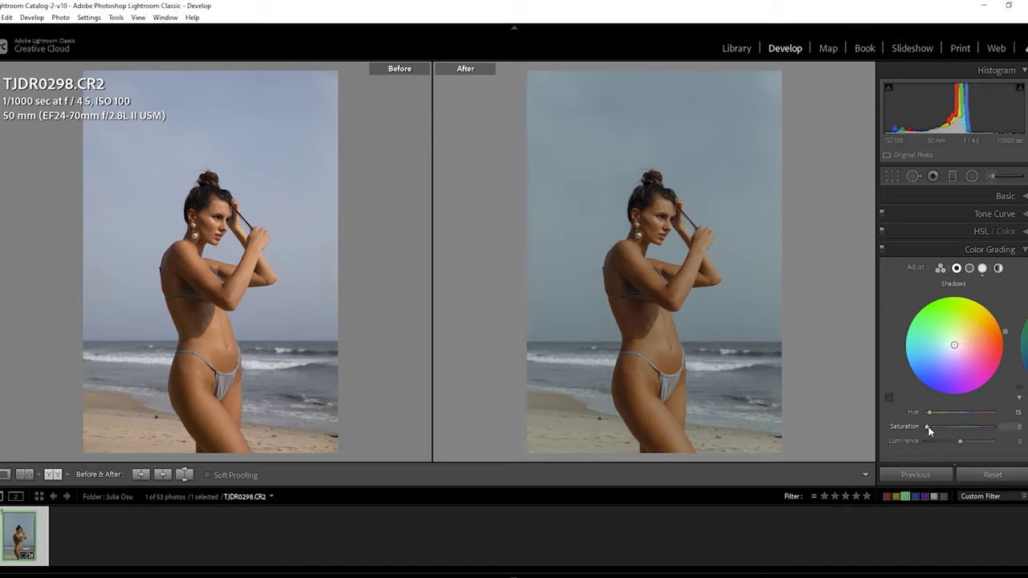
{"action": "left_click_drag", "start_coordinate": [927, 427], "coordinate": [929, 426]}
- Tint the midtones orange in Color Grading with Hue 28 and Saturation 2
{"action": "left_click", "coordinate": [970, 267]}
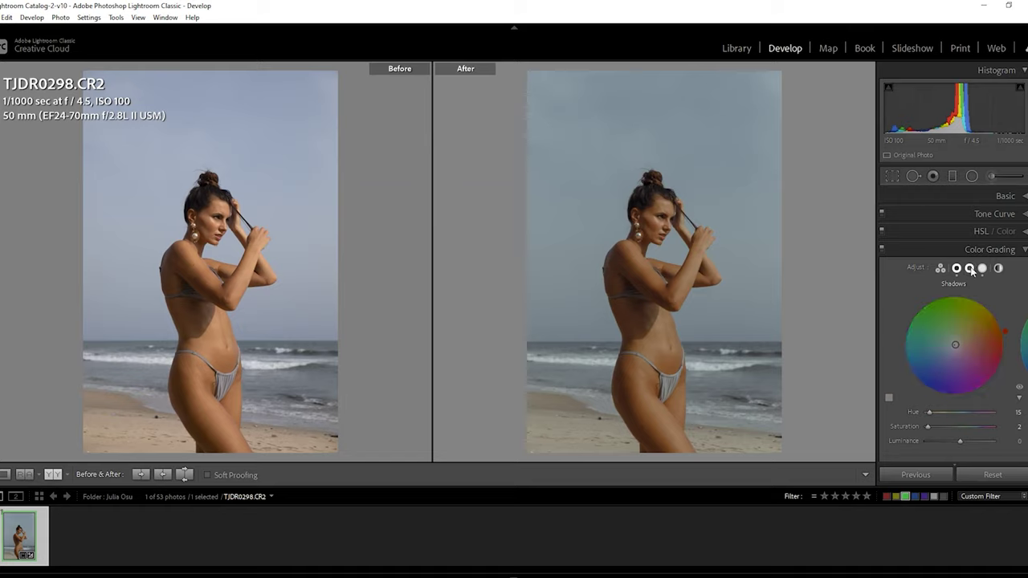
{"action": "left_click_drag", "start_coordinate": [1004, 347], "coordinate": [1001, 321]}
{"action": "left_click_drag", "start_coordinate": [954, 346], "coordinate": [958, 343]}
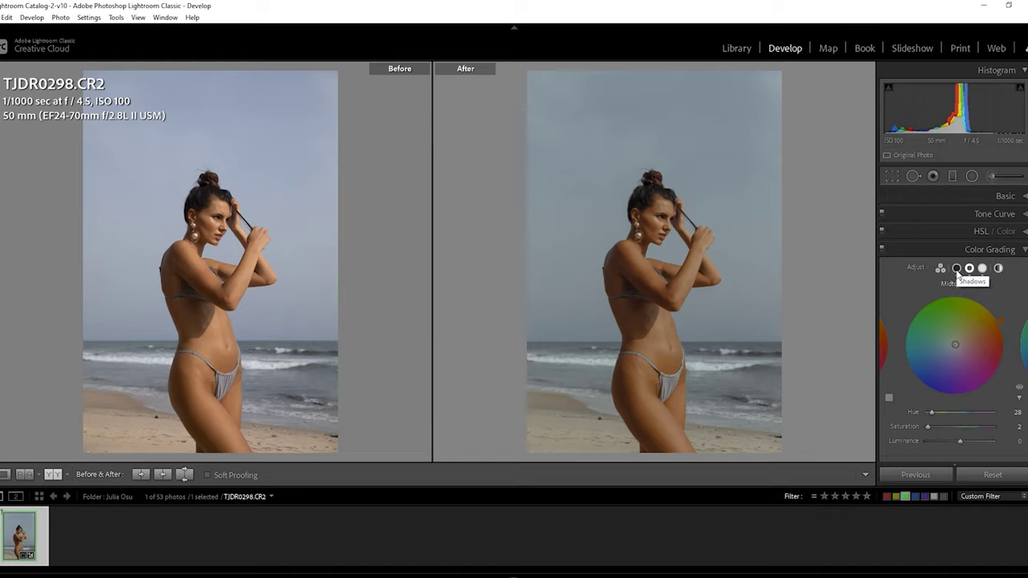
- Change the shadow tint to blue with Hue 209 and compare the photo with and without the Color Grading adjustments
{"action": "left_click", "coordinate": [957, 269]}
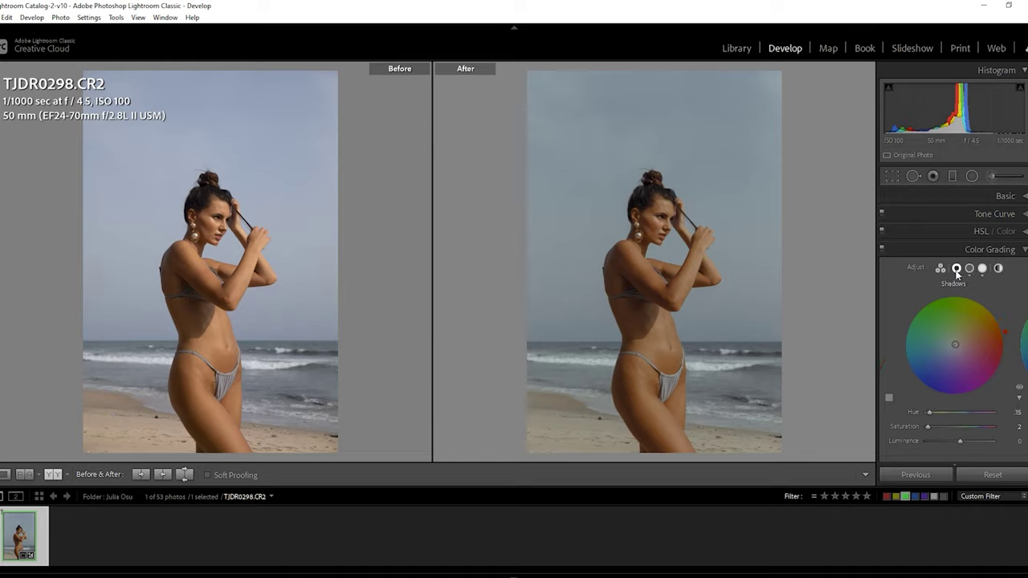
{"action": "left_click_drag", "start_coordinate": [1006, 339], "coordinate": [908, 370]}
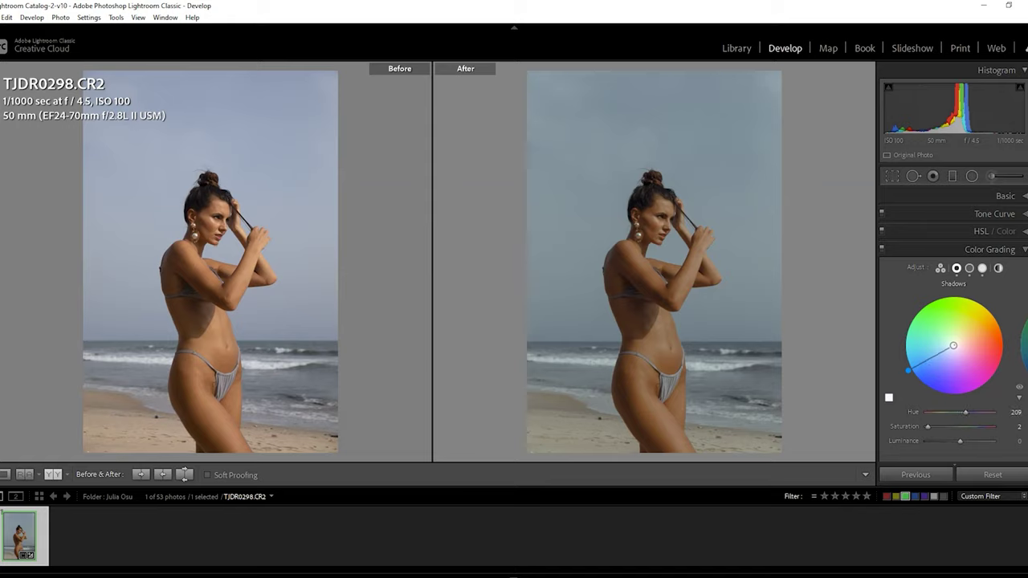
{"action": "left_click", "coordinate": [1025, 250]}
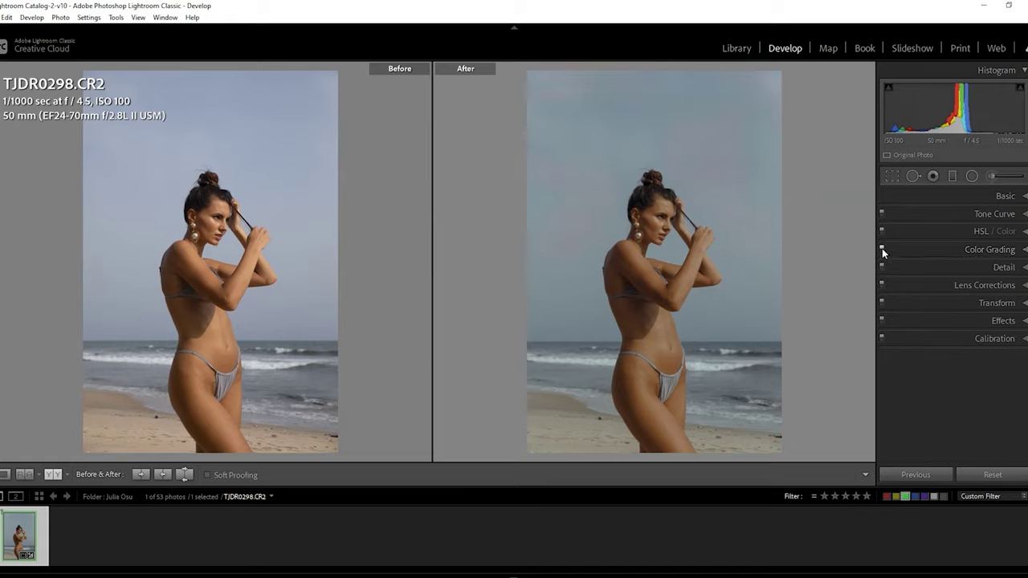
{"action": "left_click", "coordinate": [882, 250]}
{"action": "left_click", "coordinate": [882, 248]}
{"action": "left_click", "coordinate": [882, 249]}
- Set the Green Primary Saturation to +25 in Calibration, and try Green Primary Hue shifts before undoing them
{"action": "left_click", "coordinate": [1000, 338]}
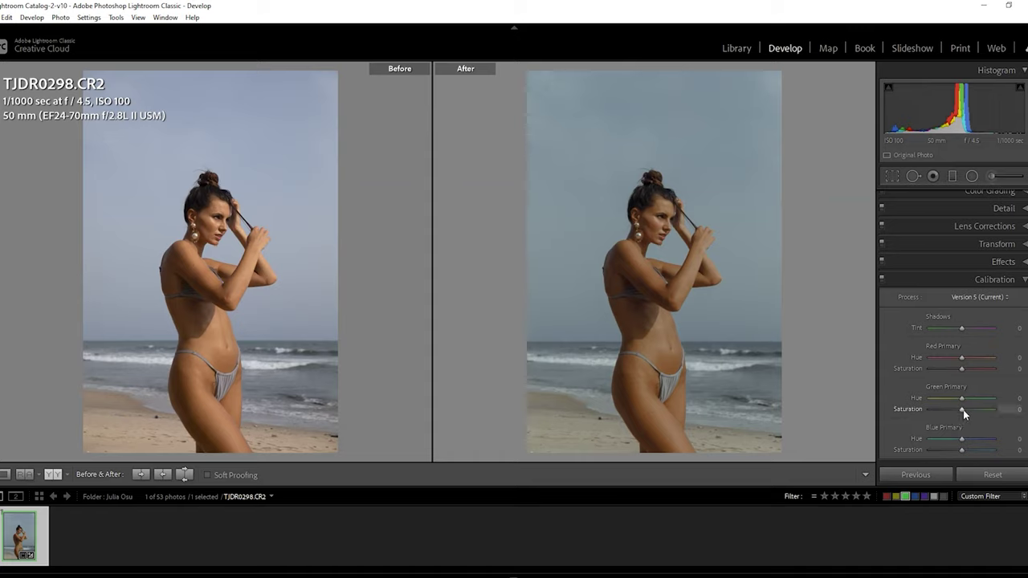
{"action": "left_click_drag", "start_coordinate": [963, 410], "coordinate": [984, 415]}
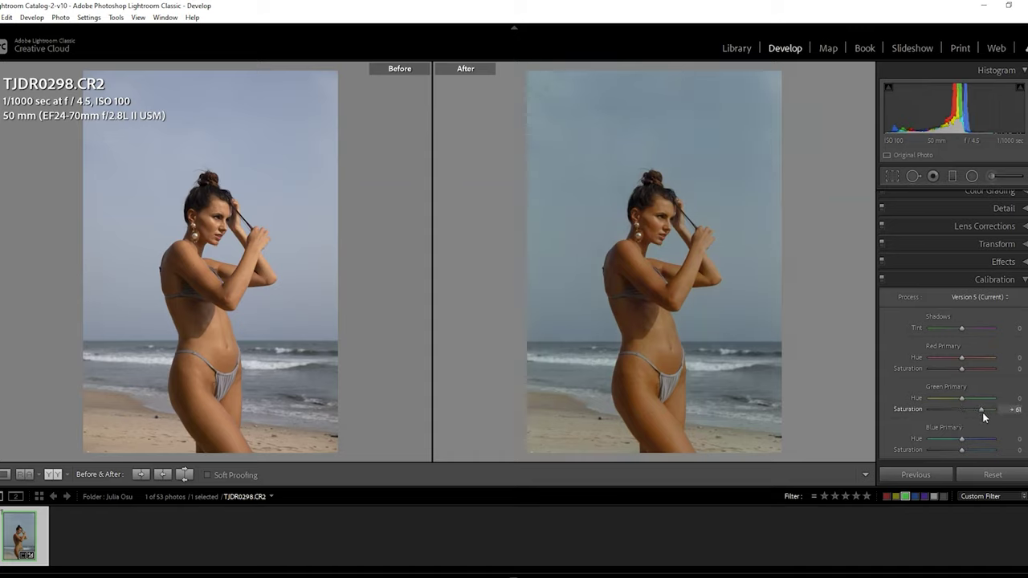
{"action": "mouse_move", "coordinate": [977, 412]}
{"action": "left_mouse_down"}
{"action": "mouse_move", "coordinate": [966, 400]}
{"action": "mouse_move", "coordinate": [975, 402]}
{"action": "left_mouse_up"}
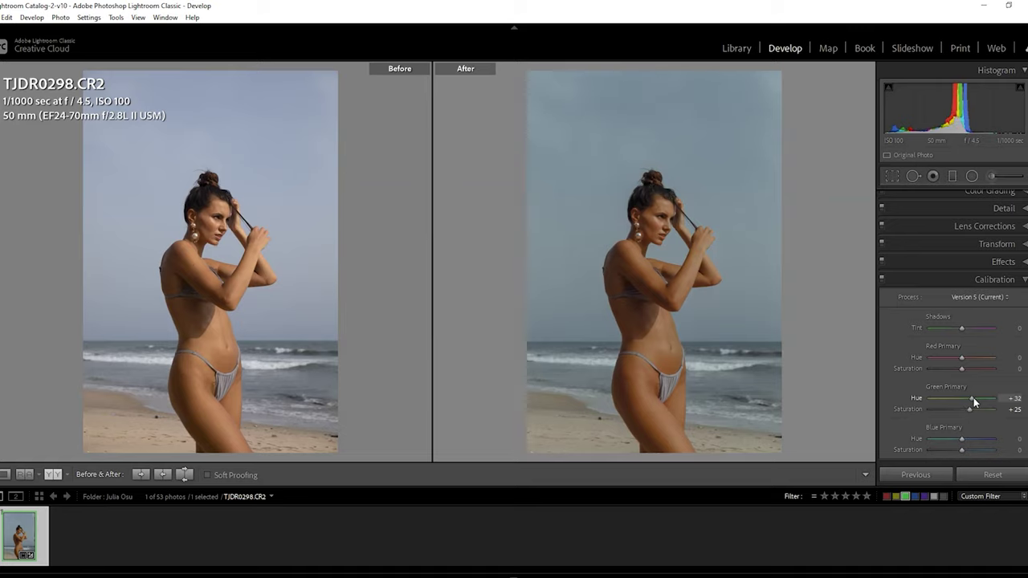
{"action": "left_click_drag", "start_coordinate": [975, 402], "coordinate": [956, 400]}
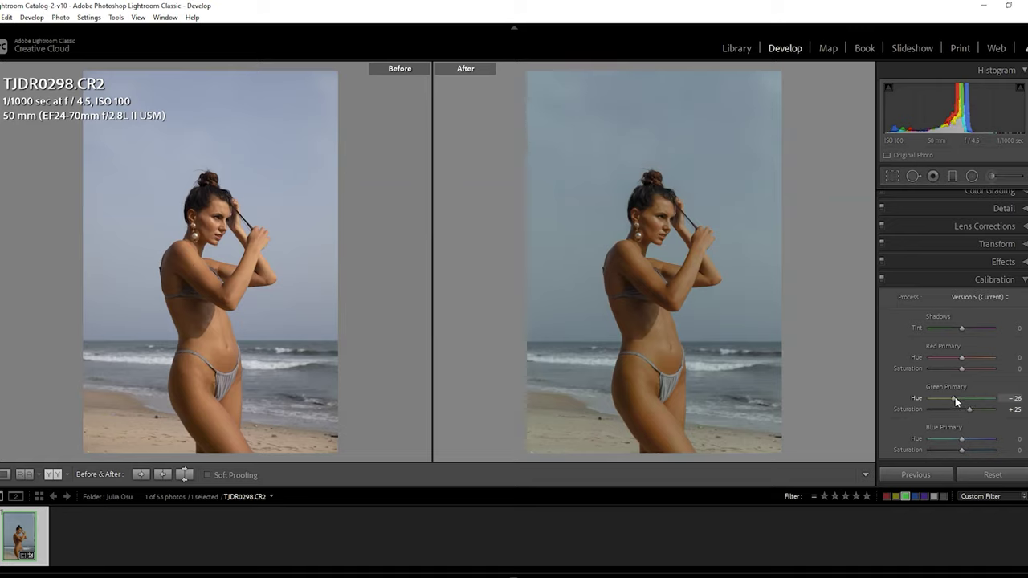
{"action": "key", "text": "ctrl+z"}
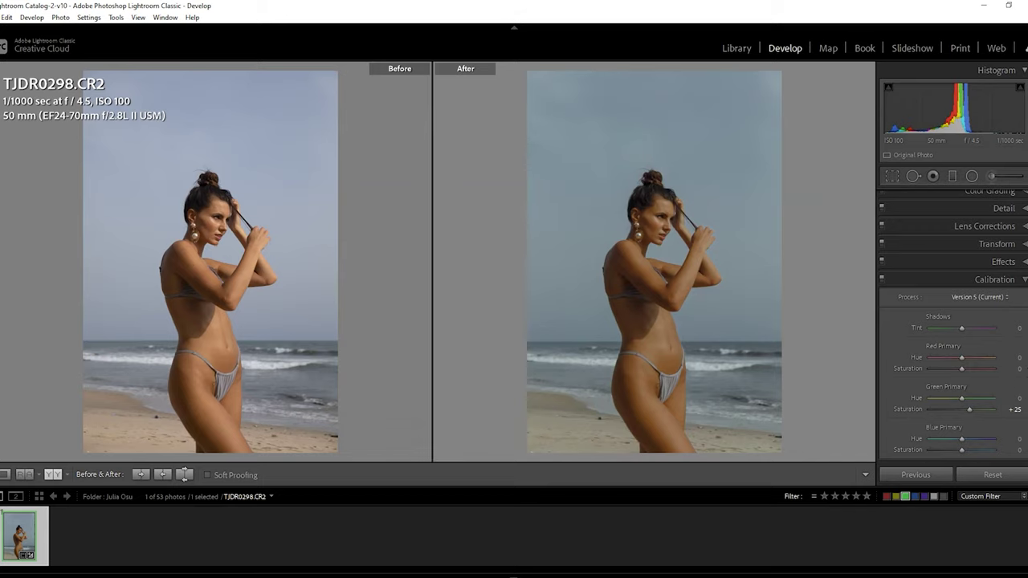
- Set the Calibration Red Primary to Hue −4 and Saturation −9, and the Blue Primary to Hue +2 and Saturation +9
{"action": "left_click_drag", "start_coordinate": [1004, 450], "coordinate": [1017, 450]}
{"action": "left_click_drag", "start_coordinate": [1012, 371], "coordinate": [1008, 371]}
{"action": "left_click_drag", "start_coordinate": [1013, 446], "coordinate": [1006, 447]}
{"action": "key", "text": "Up"}
{"action": "key", "text": "Up"}
{"action": "key", "text": "Up"}
{"action": "key", "text": "Up"}
{"action": "key", "text": "Up"}
{"action": "key", "text": "Up"}
{"action": "key", "text": "Up"}
{"action": "key", "text": "Up"}
{"action": "key", "text": "Up"}
{"action": "key", "text": "Up"}
{"action": "key", "text": "Up"}
{"action": "key", "text": "Up"}
{"action": "key", "text": "Up"}
{"action": "key", "text": "Up"}
{"action": "key", "text": "Down"}
{"action": "key", "text": "Down"}
{"action": "key", "text": "Down"}
{"action": "key", "text": "Down"}
{"action": "key", "text": "Down"}
- Fine-tune the Calibration Green Primary Hue to +1
{"action": "left_click", "coordinate": [1015, 398]}
{"action": "key", "text": "Up"}
{"action": "key", "text": "Up"}
{"action": "key", "text": "Up"}
{"action": "key", "text": "Up"}
{"action": "key", "text": "Up"}
{"action": "key", "text": "Up"}
{"action": "key", "text": "Up"}
{"action": "key", "text": "Up"}
{"action": "key", "text": "Down"}
{"action": "key", "text": "Down"}
{"action": "key", "text": "Down"}
{"action": "key", "text": "Down"}
{"action": "key", "text": "Down"}
{"action": "key", "text": "ctrl+9"}
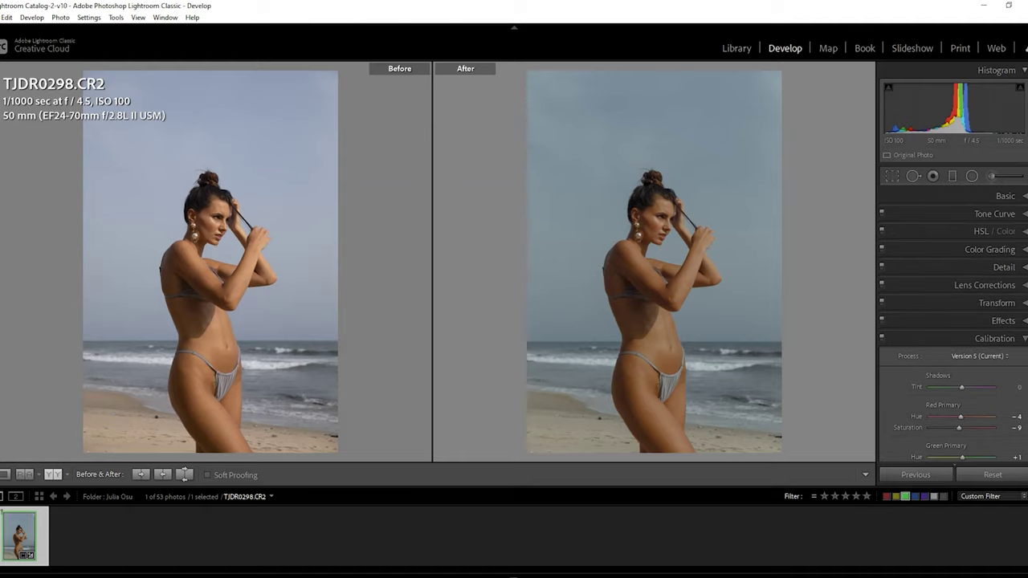
- Review the Basic settings and set the Calibration Shadows Tint to −1
{"action": "key", "text": "ctrl+1"}
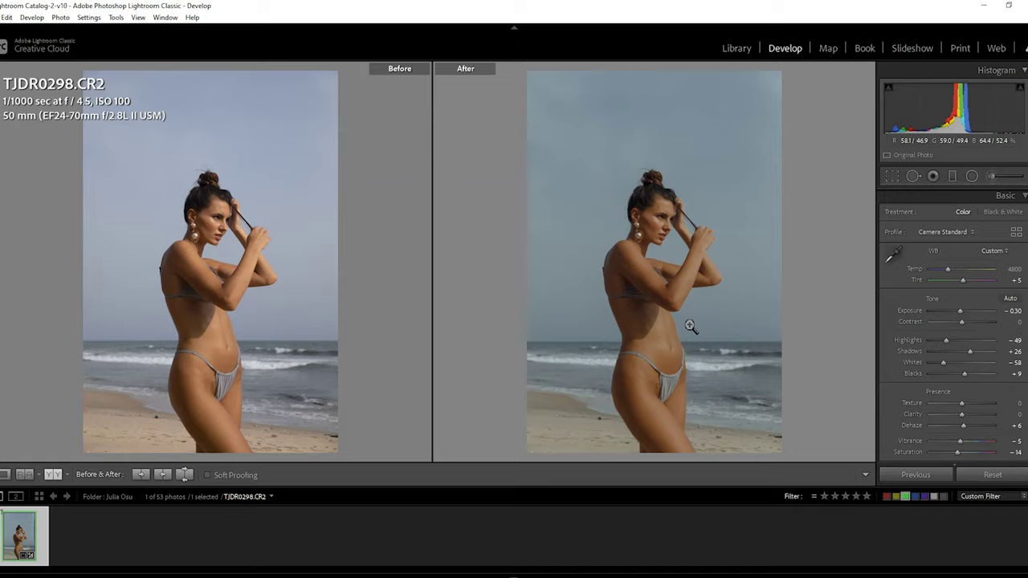
{"action": "left_click", "coordinate": [1003, 197]}
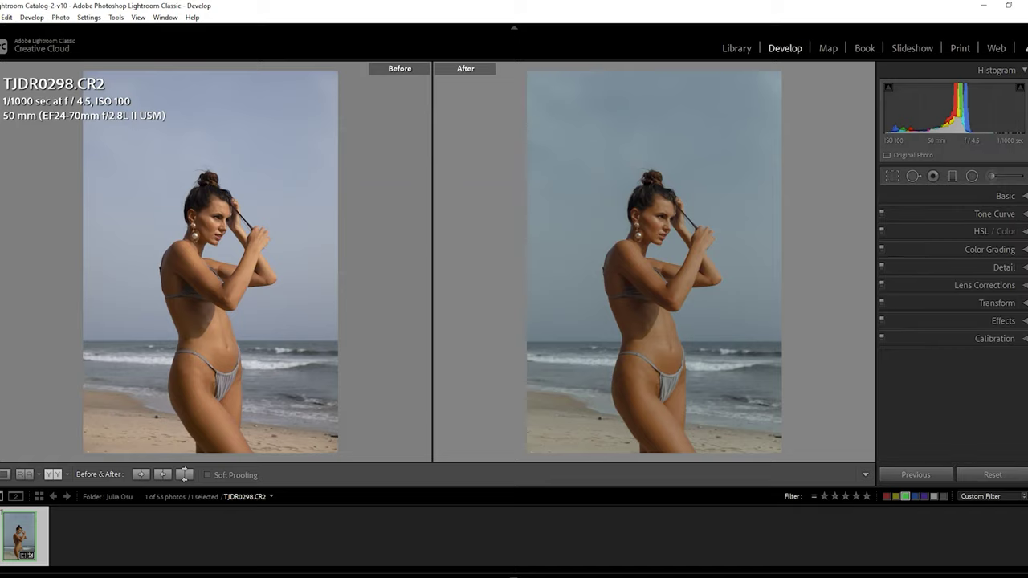
{"action": "left_click", "coordinate": [994, 338]}
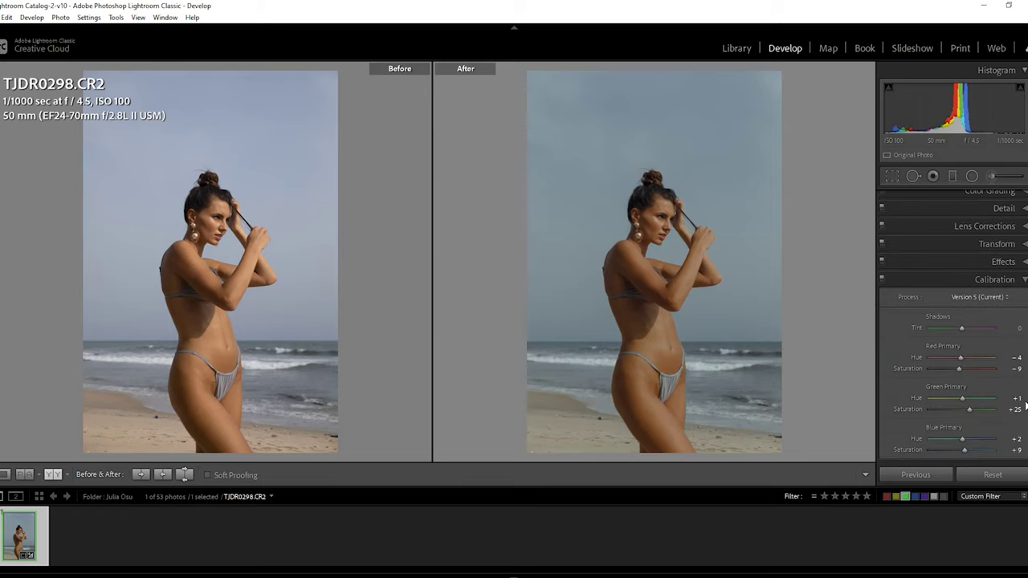
{"action": "mouse_move", "coordinate": [1016, 334]}
{"action": "left_mouse_down"}
{"action": "mouse_move", "coordinate": [994, 333]}
{"action": "mouse_move", "coordinate": [1025, 333]}
{"action": "mouse_move", "coordinate": [1011, 334]}
{"action": "left_mouse_up"}
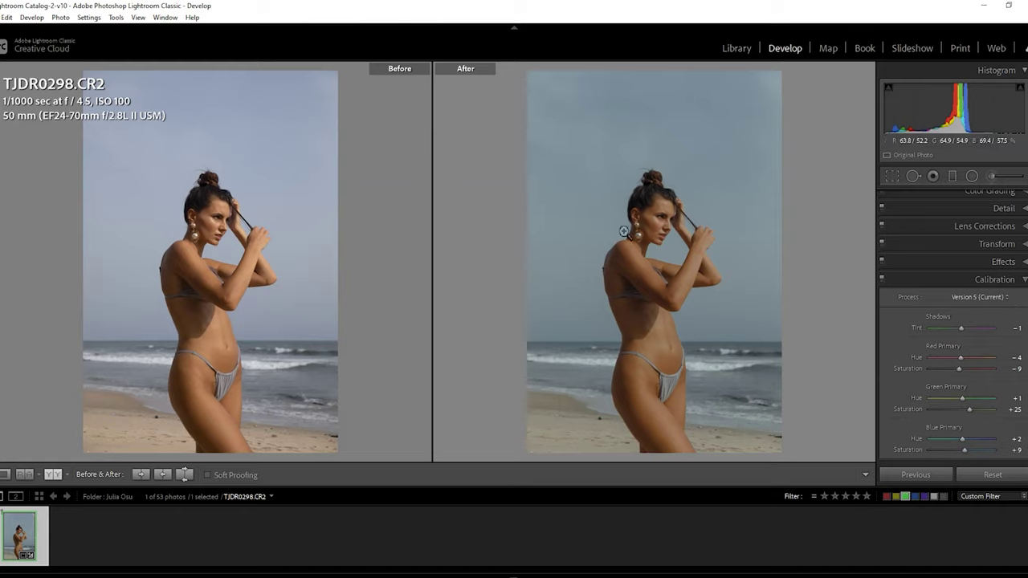
{"action": "left_click", "coordinate": [1008, 279]}
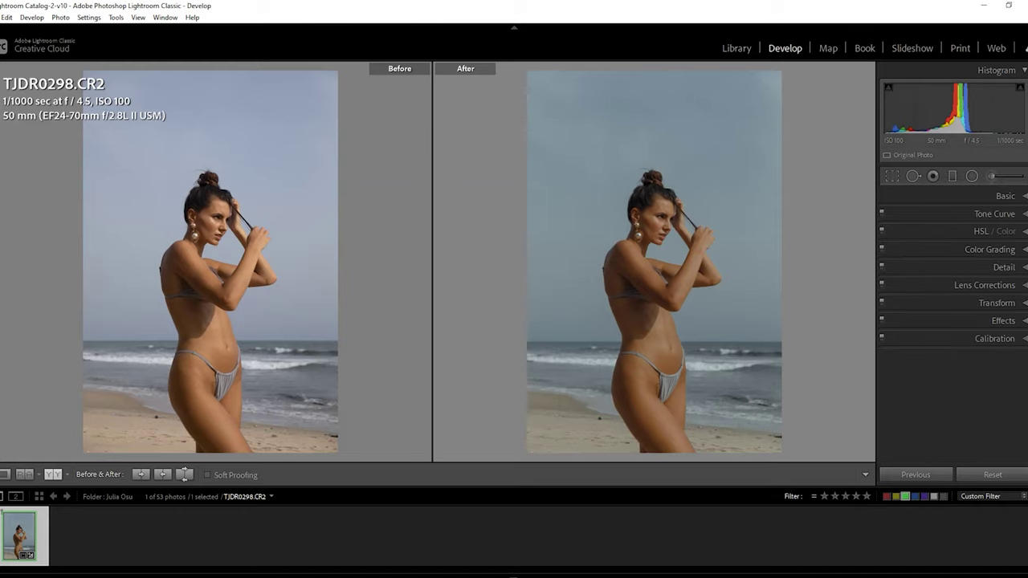
- Darken the sky and sea by setting the HSL luminance of Aqua to −73 and Blue to −82
{"action": "left_click", "coordinate": [997, 232]}
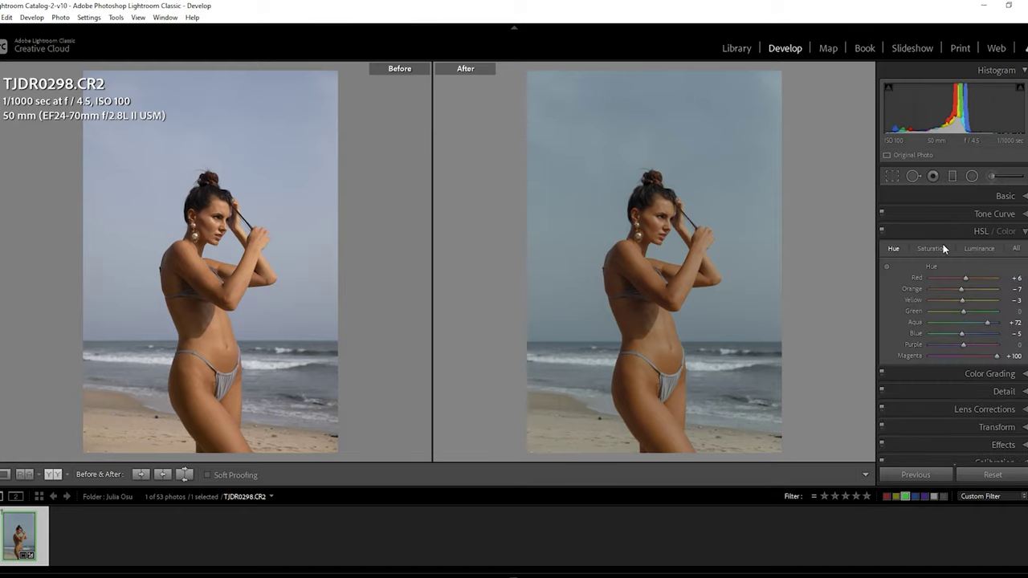
{"action": "left_click", "coordinate": [945, 254]}
{"action": "left_click_drag", "start_coordinate": [959, 335], "coordinate": [938, 323]}
{"action": "left_click", "coordinate": [978, 249]}
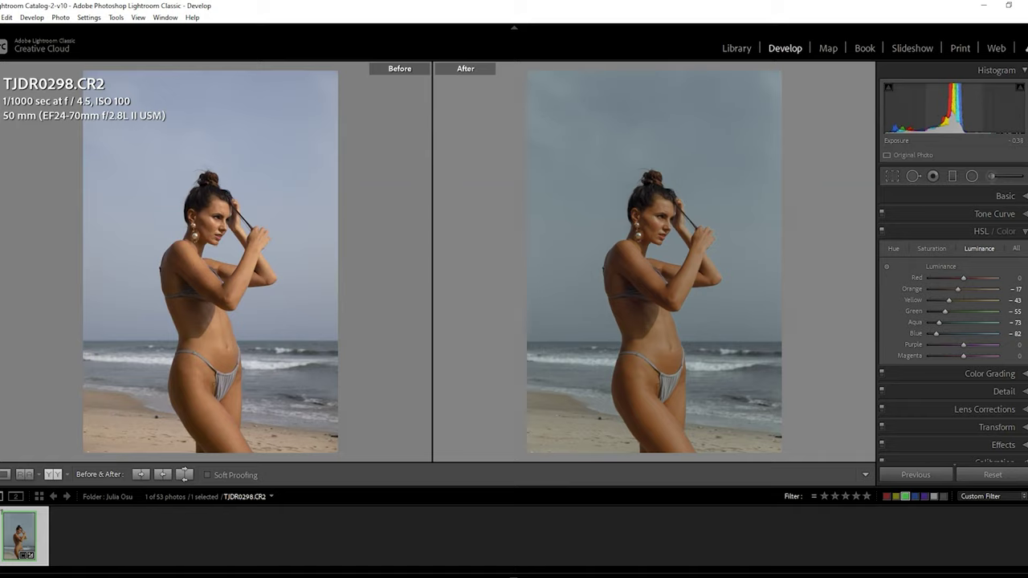
{"action": "left_click", "coordinate": [1024, 231]}
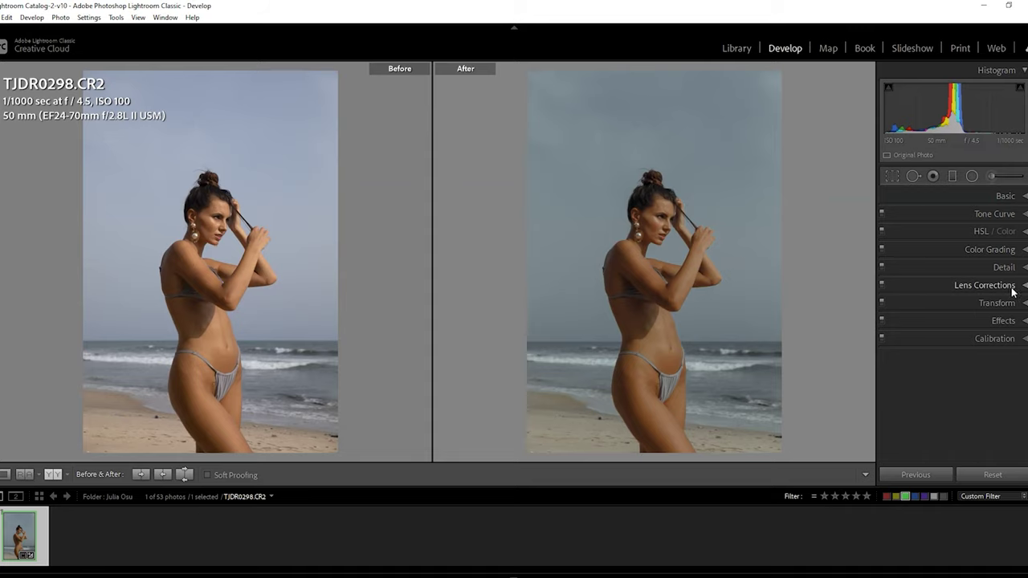
- Fine-tune the highlights and lower the blacks directly on the histogram
{"action": "mouse_move", "coordinate": [997, 119]}
{"action": "left_mouse_down"}
{"action": "mouse_move", "coordinate": [1025, 122]}
{"action": "mouse_move", "coordinate": [999, 129]}
{"action": "left_mouse_up"}
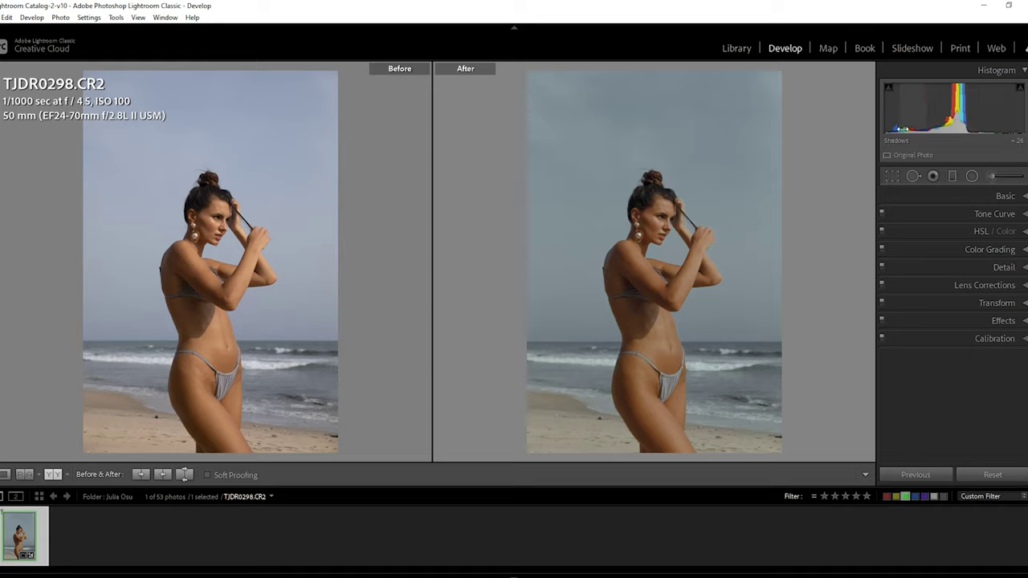
{"action": "left_click_drag", "start_coordinate": [887, 128], "coordinate": [879, 128]}
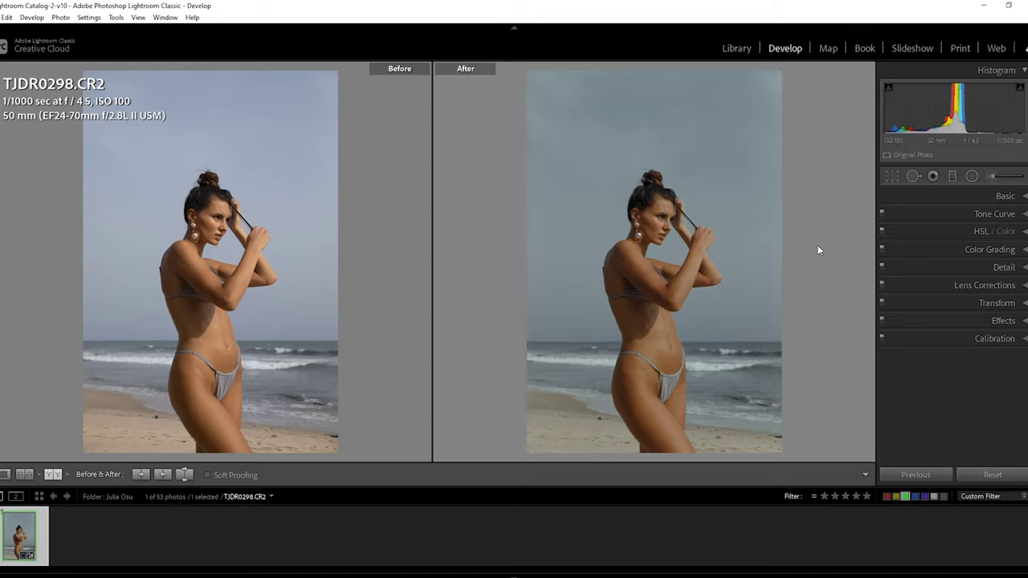